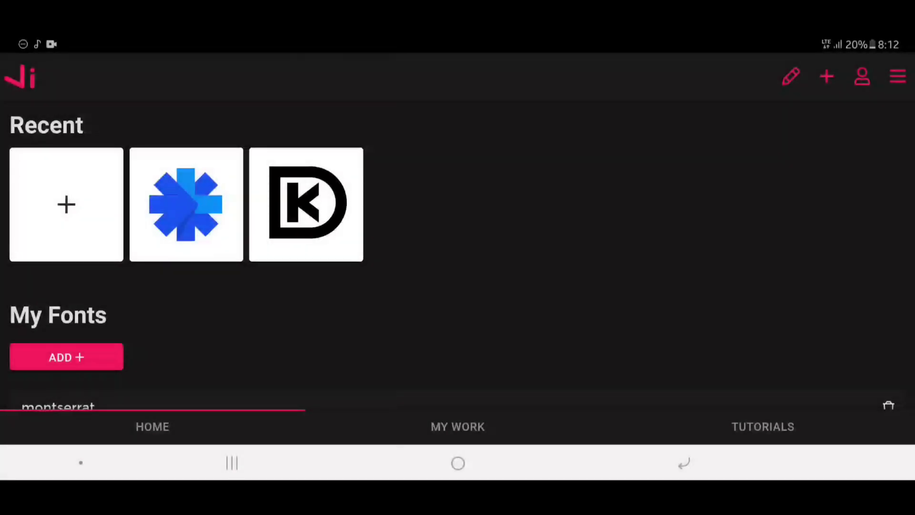
Create a new default 700×700 document and import the sketch with three blue swatches
{"action": "left_click", "coordinate": [65, 200]}
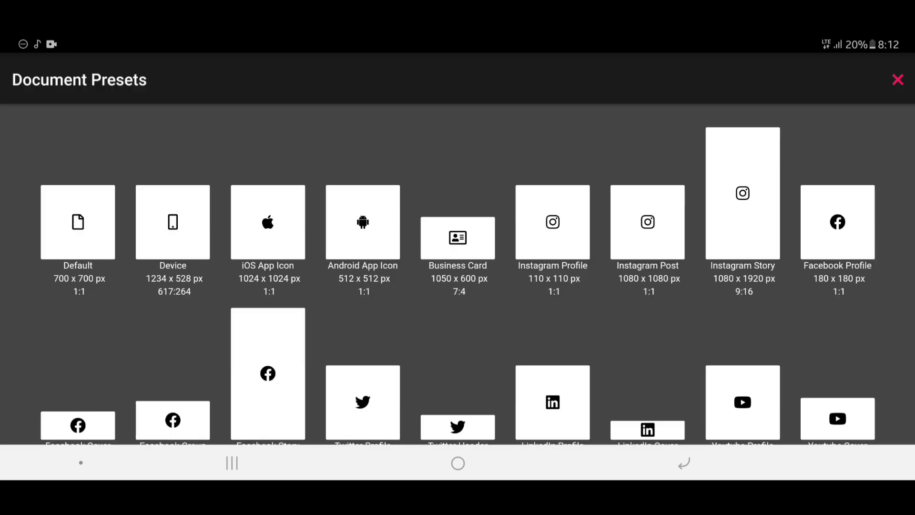
{"action": "left_click", "coordinate": [79, 227]}
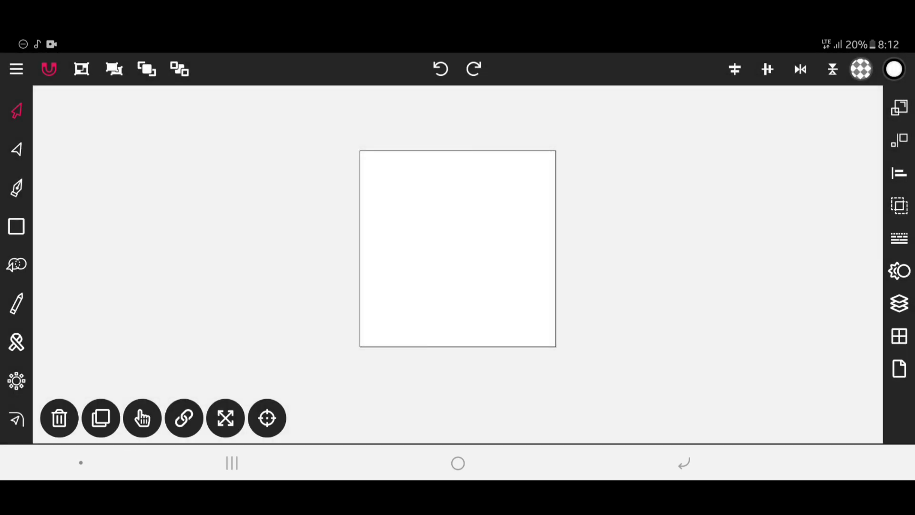
{"action": "left_click", "coordinate": [17, 76]}
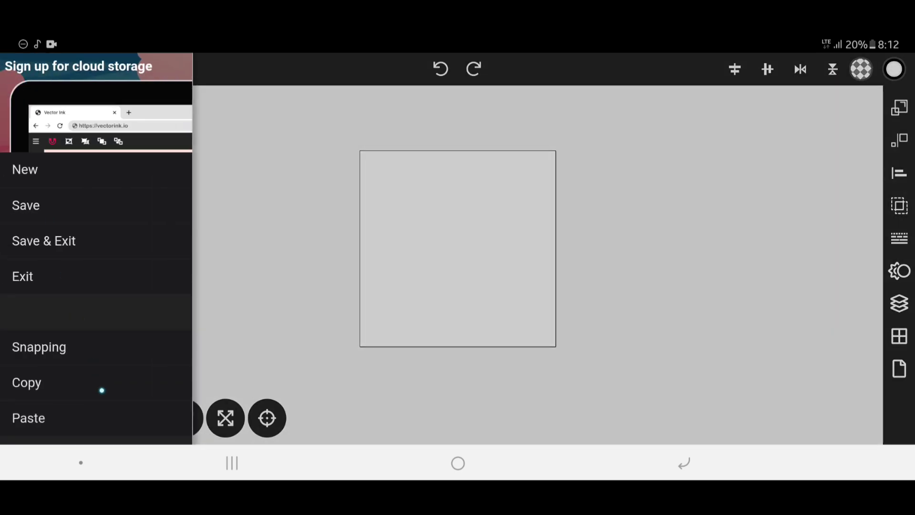
{"action": "left_click_drag", "start_coordinate": [102, 388], "coordinate": [101, 250]}
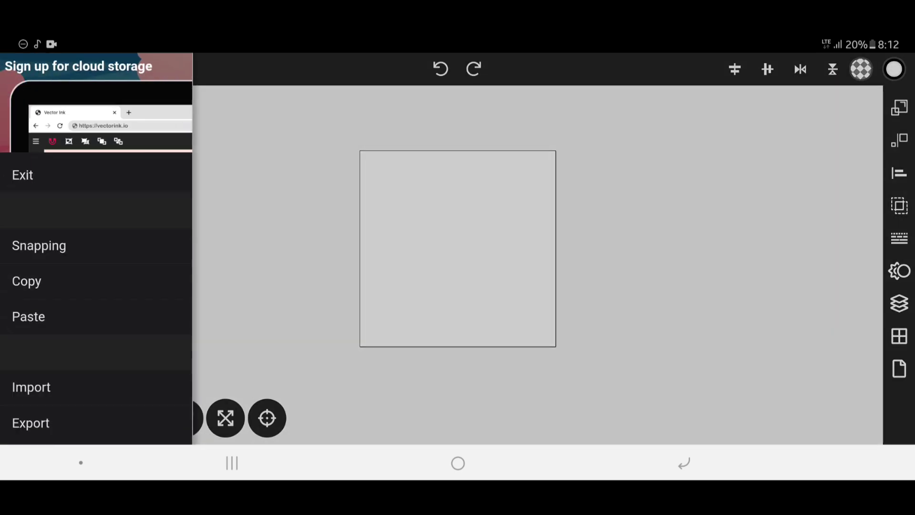
{"action": "left_click", "coordinate": [87, 350]}
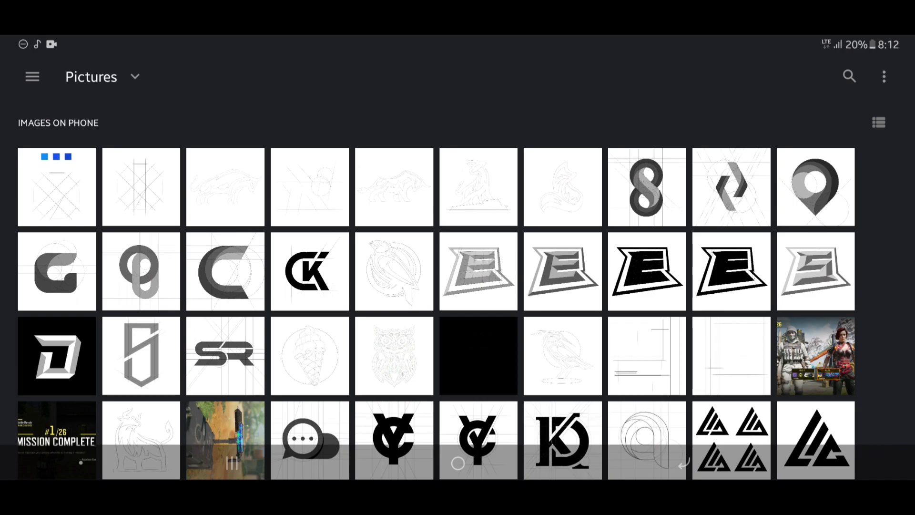
{"action": "left_click", "coordinate": [57, 186]}
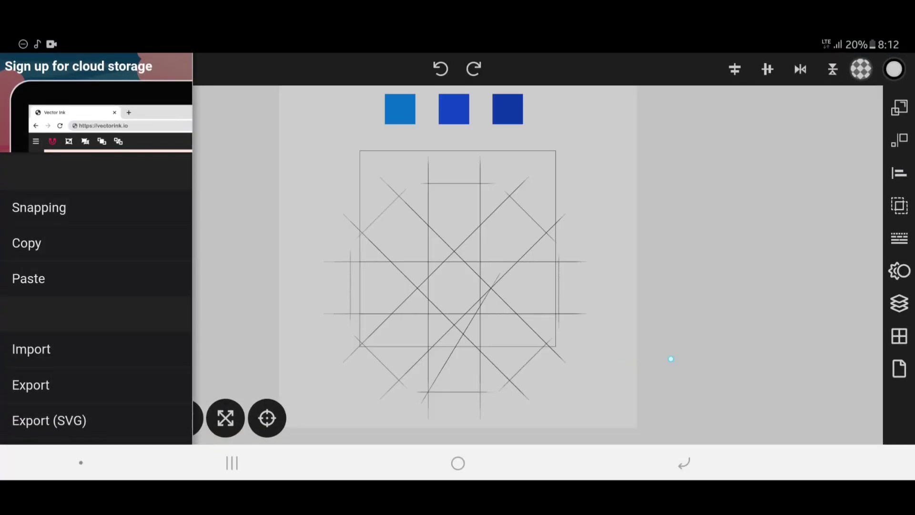
{"action": "left_click", "coordinate": [671, 358]}
Shrink the sketch proportionally about its centre, with Constrain and Scale From Center on, to fit the page
{"action": "left_click", "coordinate": [535, 306]}
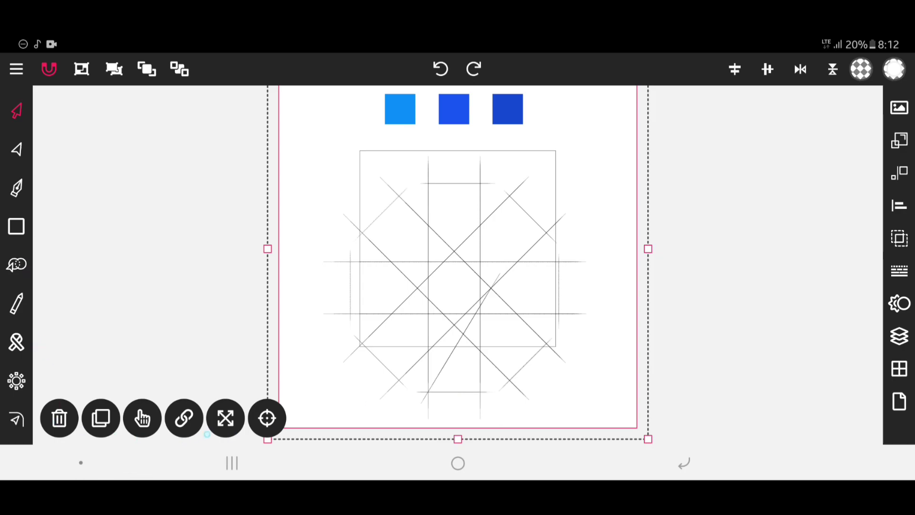
{"action": "left_click", "coordinate": [183, 418]}
{"action": "left_click", "coordinate": [225, 418]}
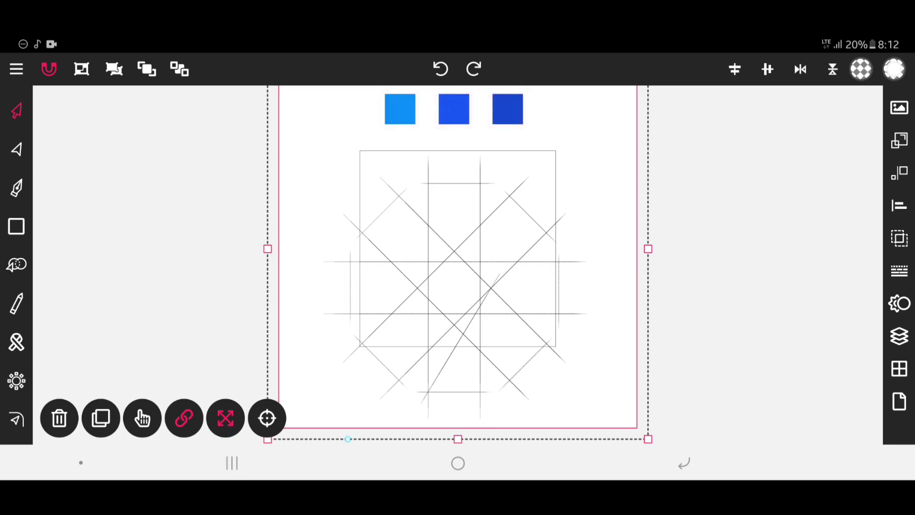
{"action": "left_click_drag", "start_coordinate": [662, 435], "coordinate": [579, 365]}
{"action": "left_click", "coordinate": [563, 286]}
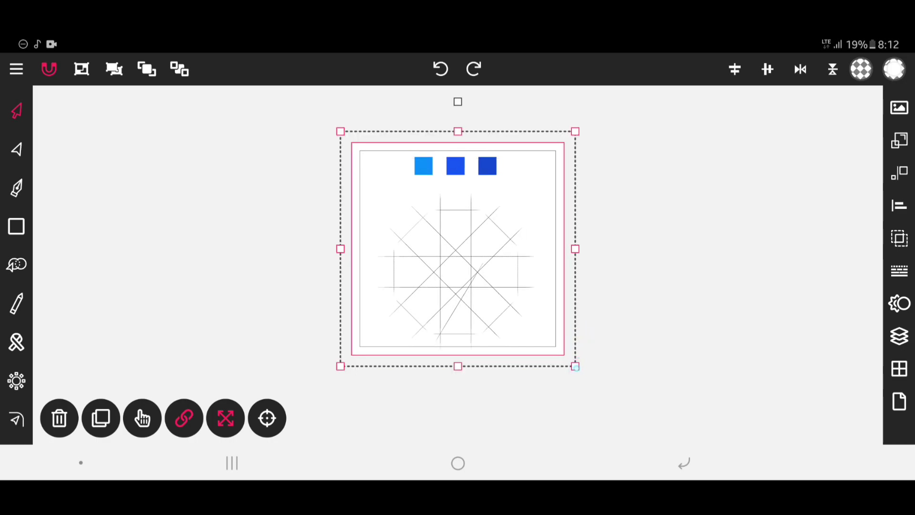
Shrink the sketch slightly more, then turn off Scale From Center and Constrain
{"action": "left_click_drag", "start_coordinate": [575, 366], "coordinate": [569, 360]}
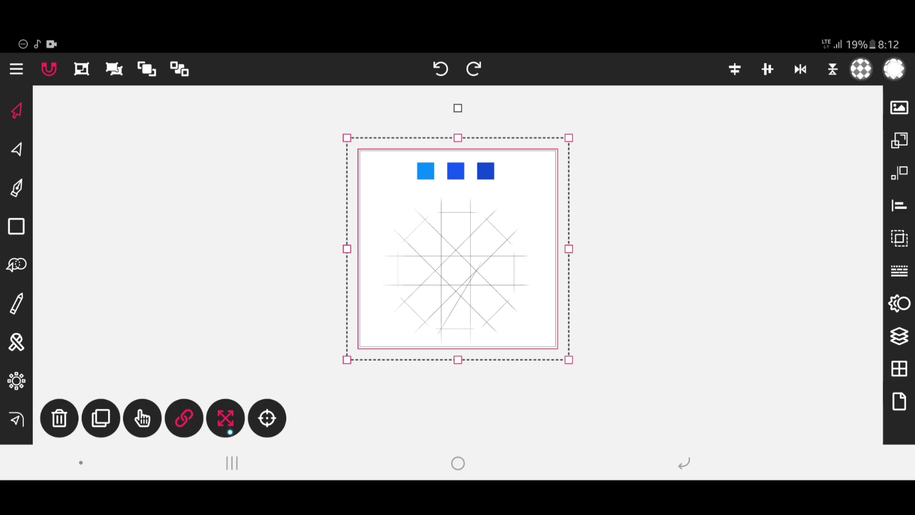
{"action": "left_click", "coordinate": [229, 430]}
{"action": "left_click", "coordinate": [188, 421]}
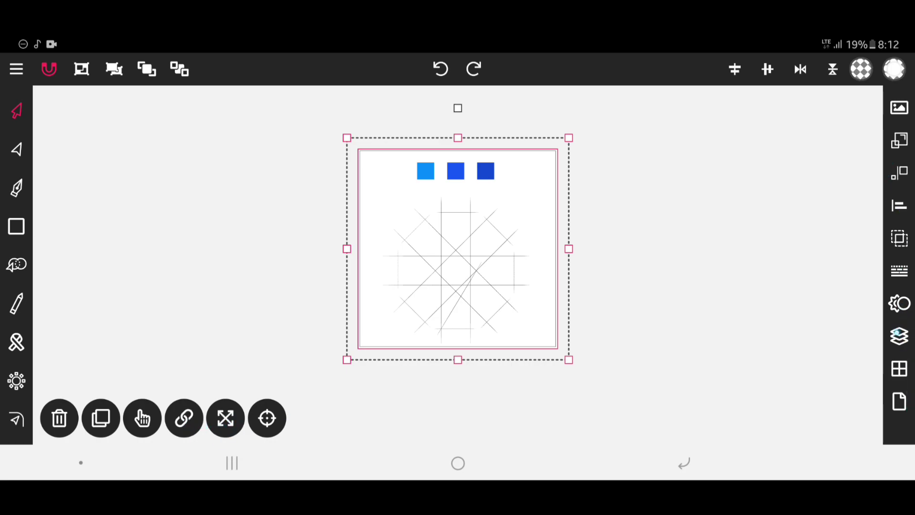
Lower layer1's opacity in its Properties so the sketch looks faded
{"action": "left_click", "coordinate": [896, 333]}
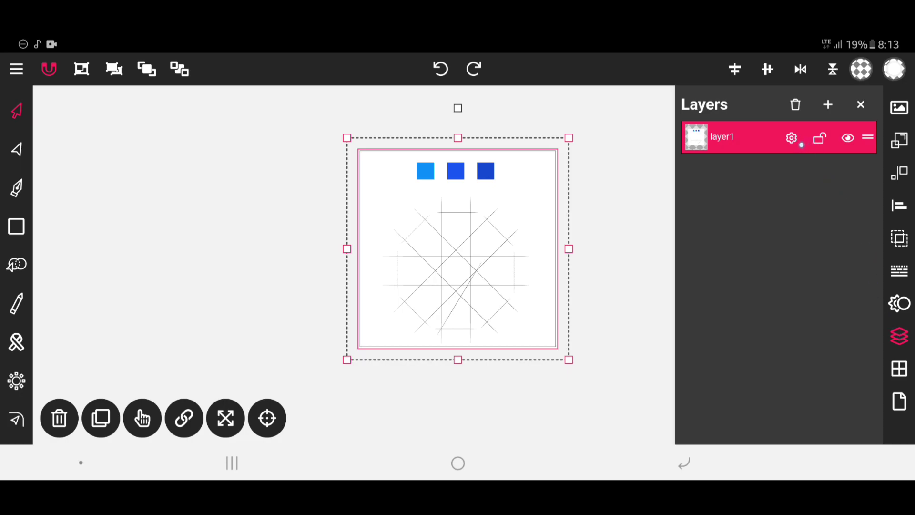
{"action": "left_click", "coordinate": [793, 139]}
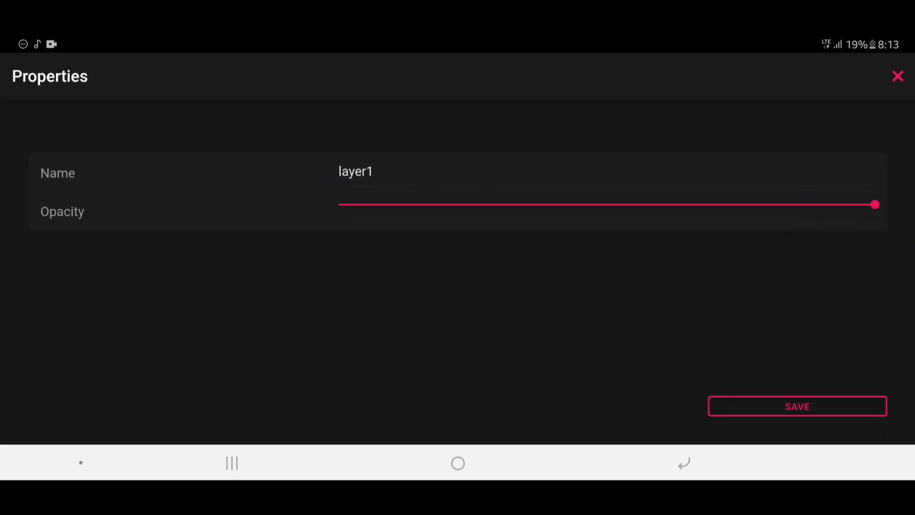
{"action": "left_click_drag", "start_coordinate": [874, 204], "coordinate": [446, 204]}
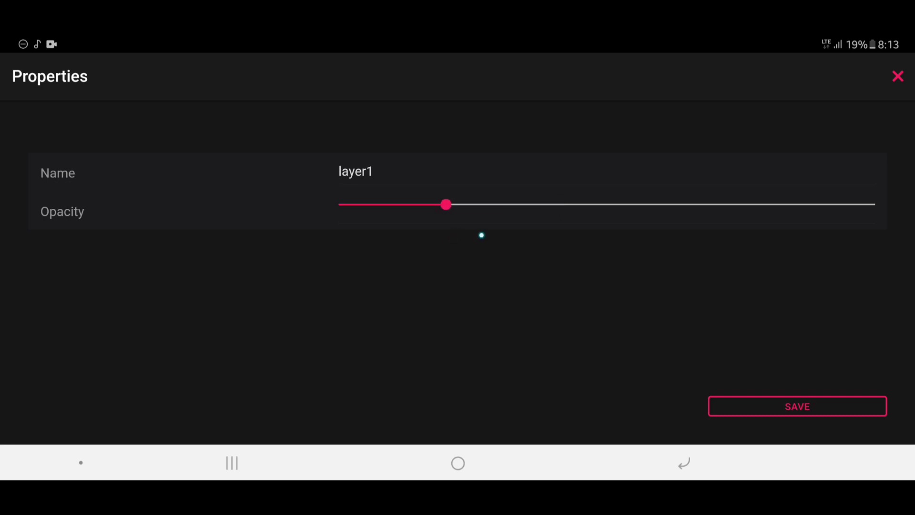
{"action": "left_click", "coordinate": [803, 404]}
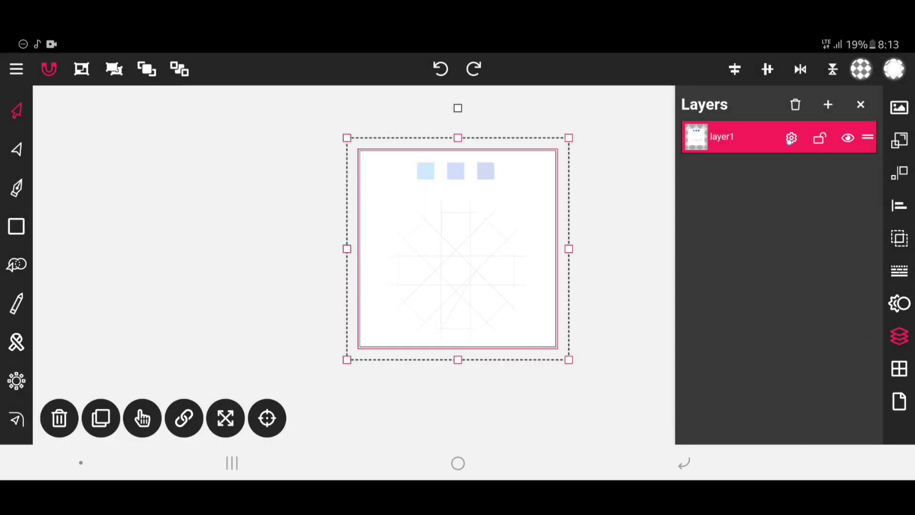
{"action": "left_click", "coordinate": [790, 138]}
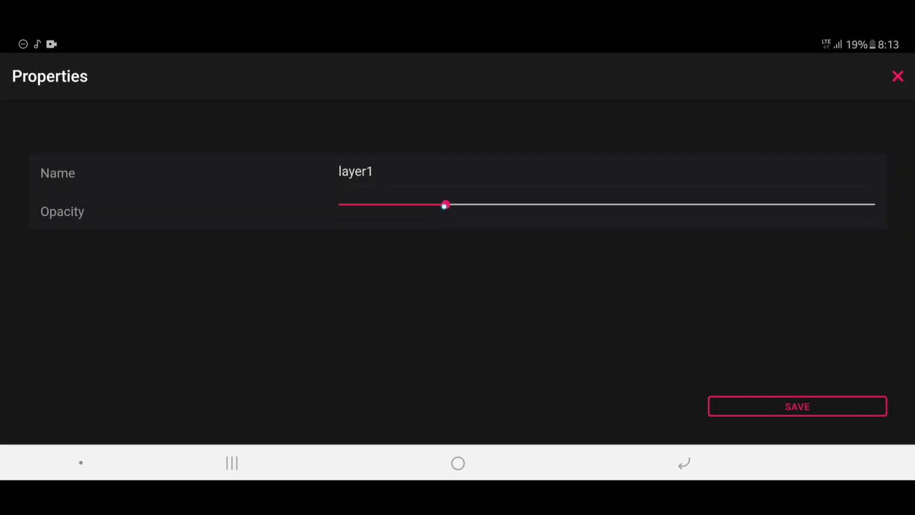
{"action": "left_click_drag", "start_coordinate": [446, 206], "coordinate": [521, 209]}
{"action": "left_click", "coordinate": [796, 406]}
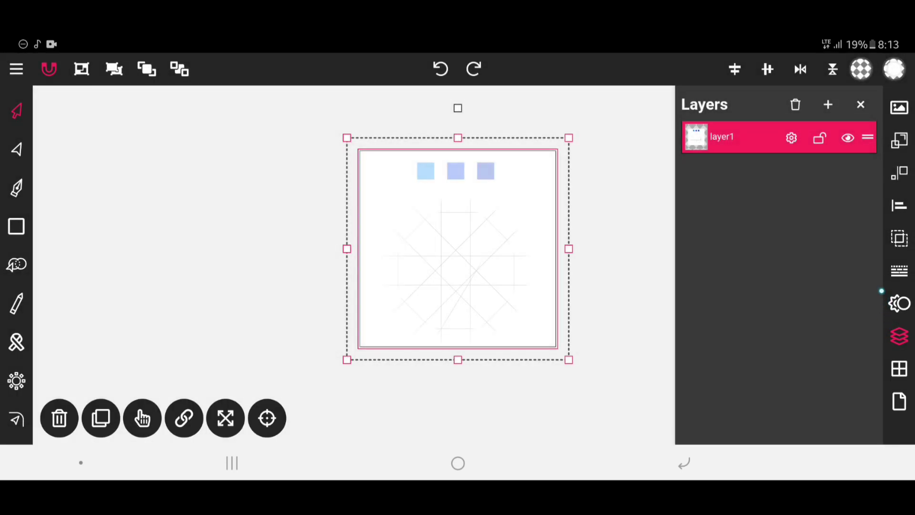
Lock layer1 so the faded sketch can't be moved
{"action": "left_click", "coordinate": [791, 138]}
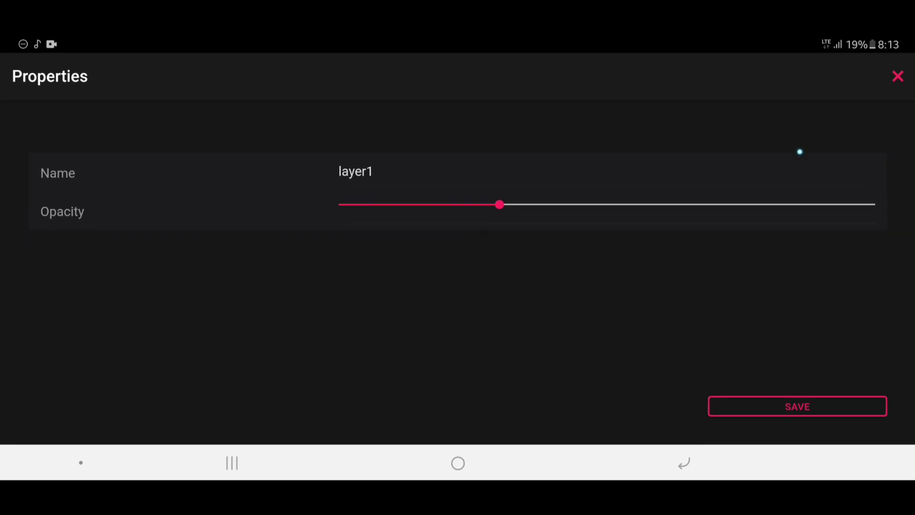
{"action": "left_click", "coordinate": [898, 75]}
{"action": "left_click", "coordinate": [820, 139]}
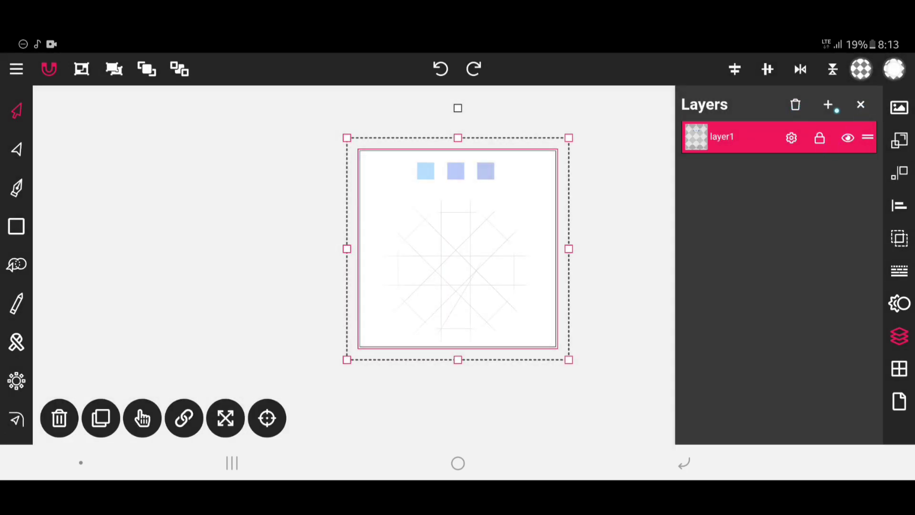
Add Layer2 above layer1 and deselect the sketch image
{"action": "left_click", "coordinate": [832, 107]}
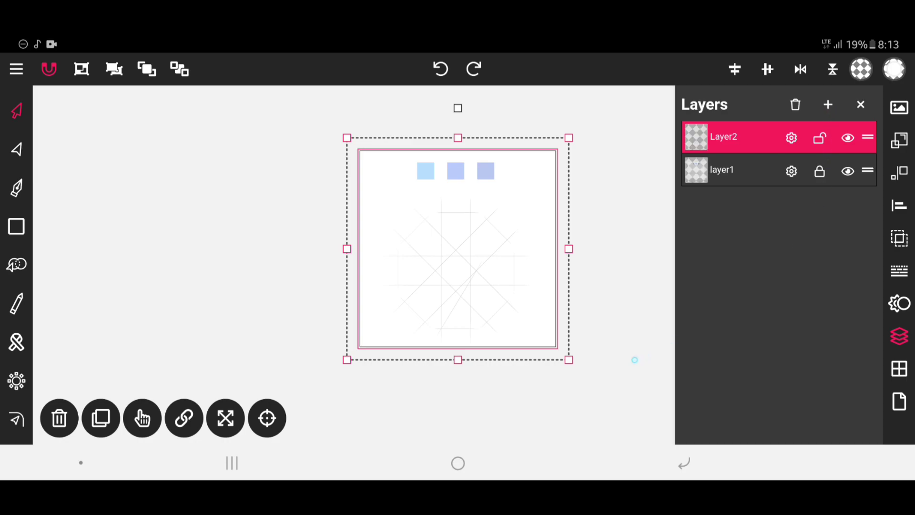
{"action": "left_click", "coordinate": [624, 364]}
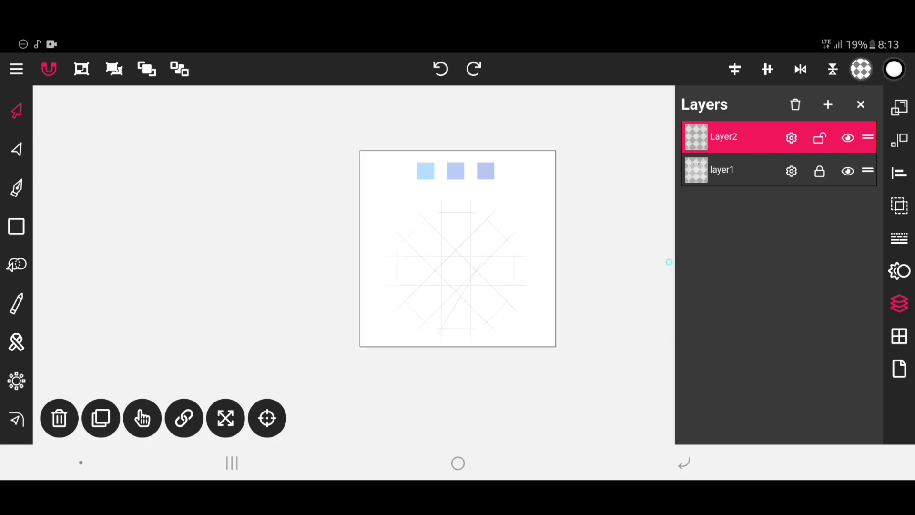
{"action": "left_click", "coordinate": [898, 305]}
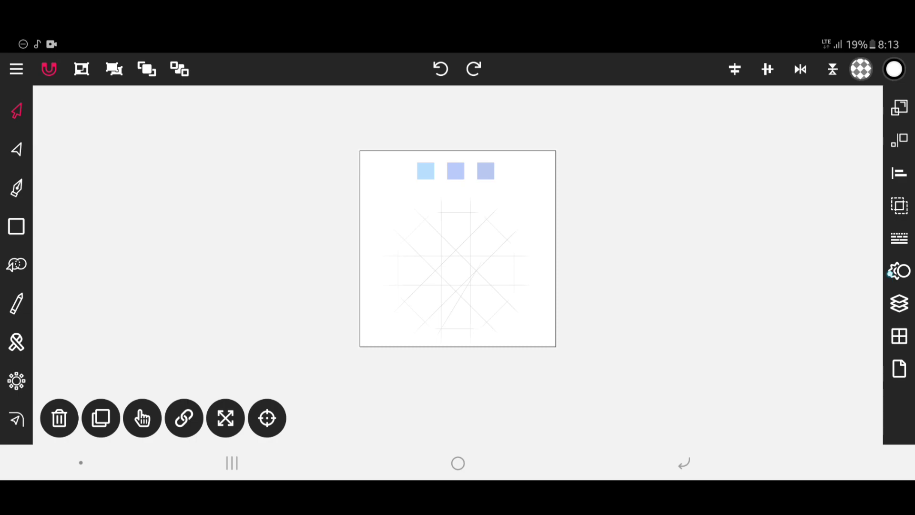
Zoom in on the construction lines and bring up the shape tool
{"action": "scroll", "coordinate": [449, 253], "scroll_direction": "up", "scroll_amount": 5}
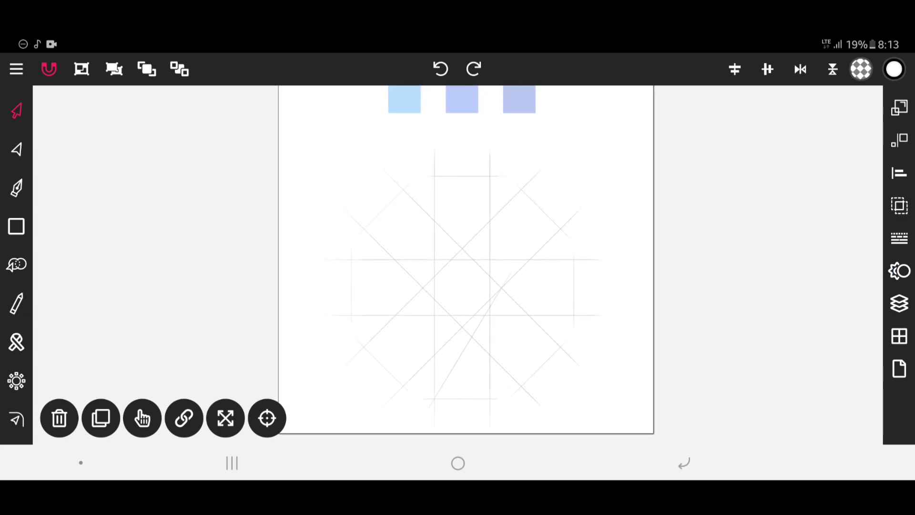
{"action": "left_click_drag", "start_coordinate": [699, 204], "coordinate": [751, 86]}
{"action": "left_click_drag", "start_coordinate": [462, 286], "coordinate": [485, 248]}
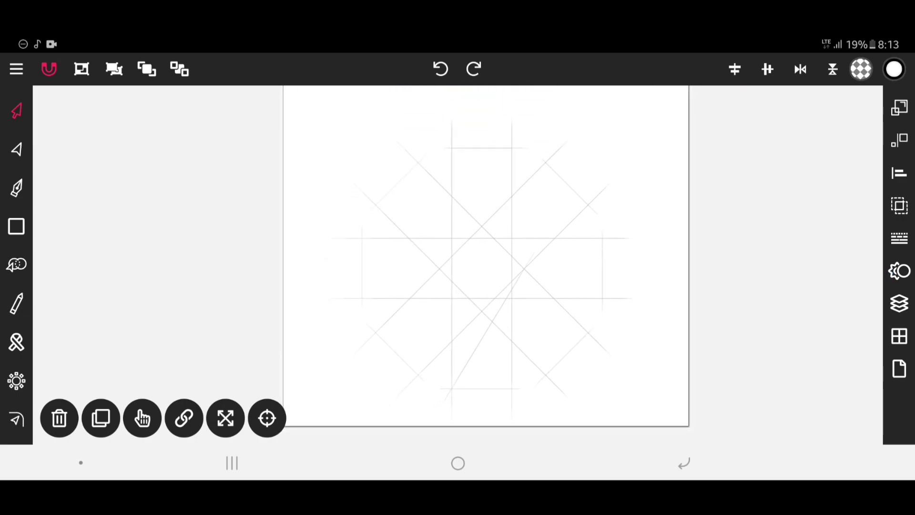
{"action": "scroll", "coordinate": [490, 245], "scroll_direction": "up", "scroll_amount": 1}
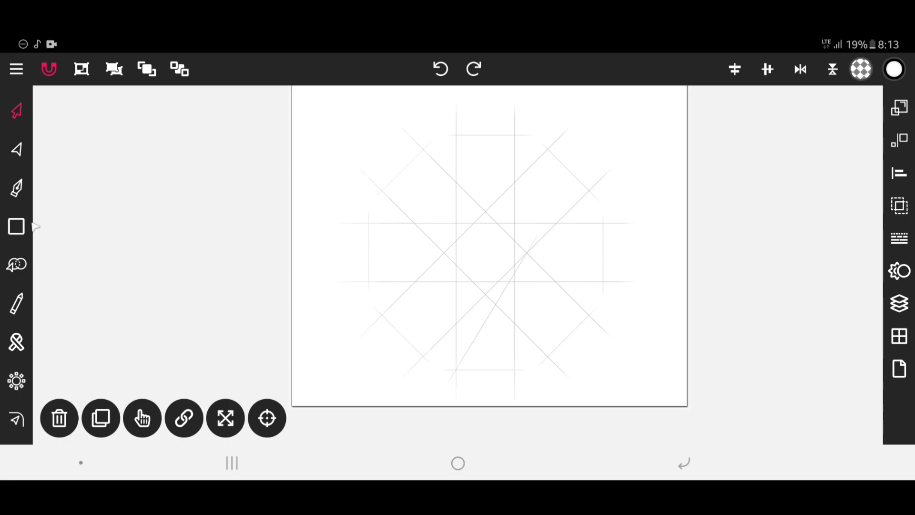
{"action": "left_click", "coordinate": [16, 226]}
Draw a vertical straight line along the left guide with the Line tool
{"action": "left_click", "coordinate": [17, 226]}
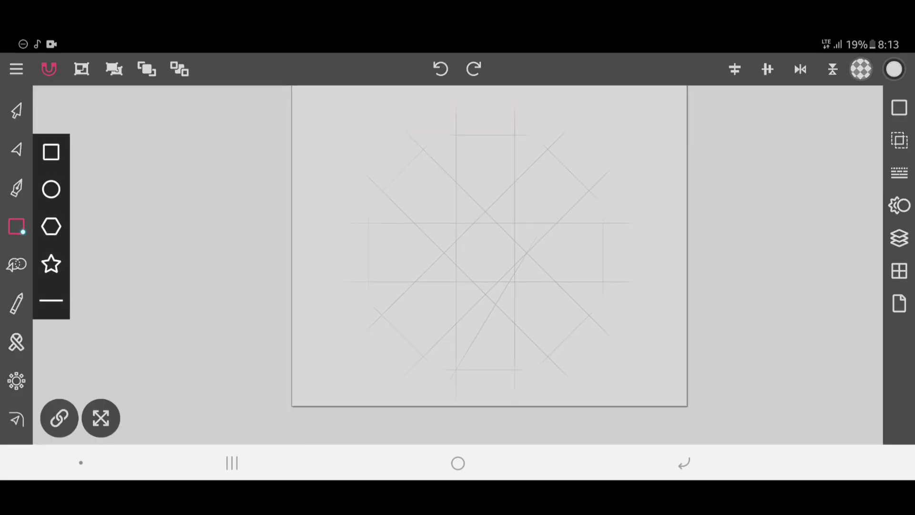
{"action": "left_click", "coordinate": [51, 301]}
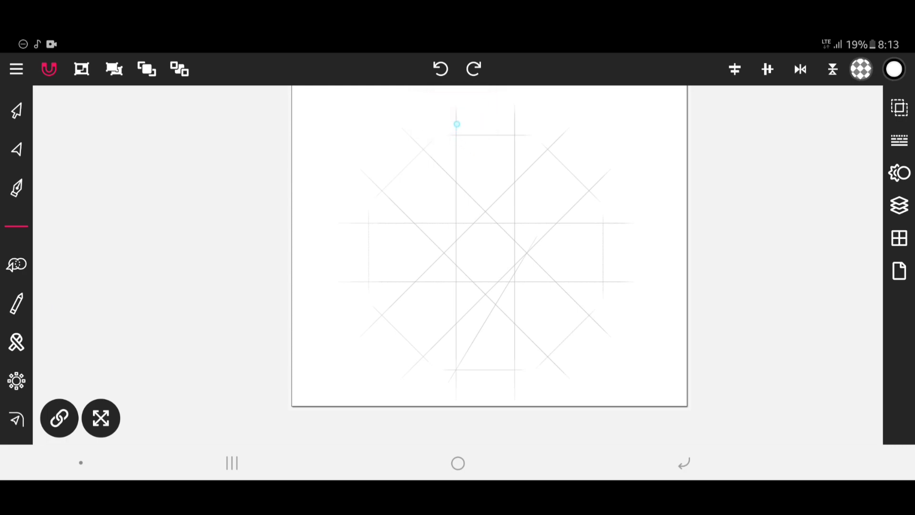
{"action": "left_click_drag", "start_coordinate": [457, 124], "coordinate": [458, 326]}
{"action": "left_click", "coordinate": [89, 431]}
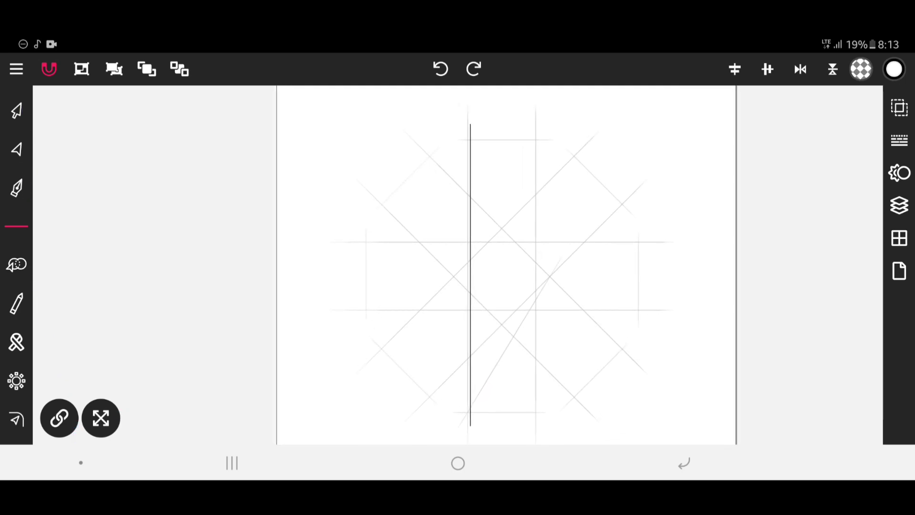
Duplicate the vertical line and move the copy onto the right guide
{"action": "left_click", "coordinate": [17, 111]}
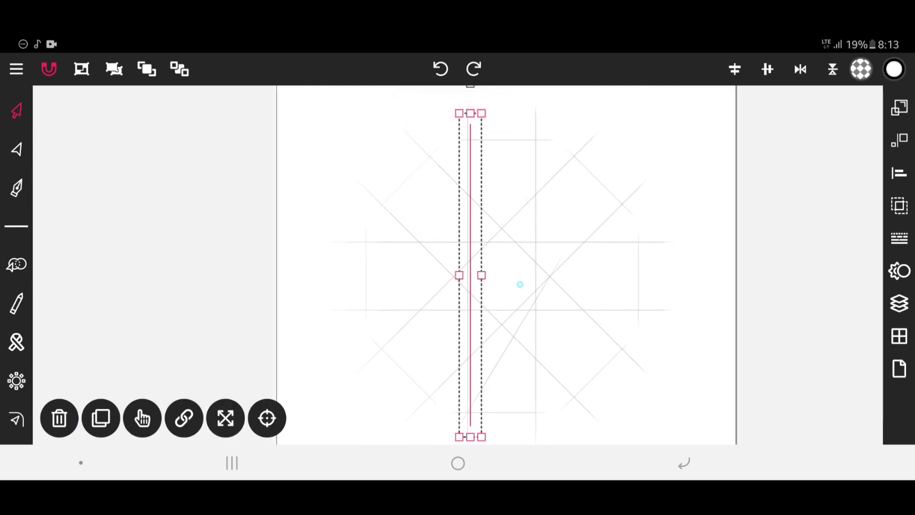
{"action": "left_click", "coordinate": [520, 288]}
{"action": "left_click", "coordinate": [473, 243]}
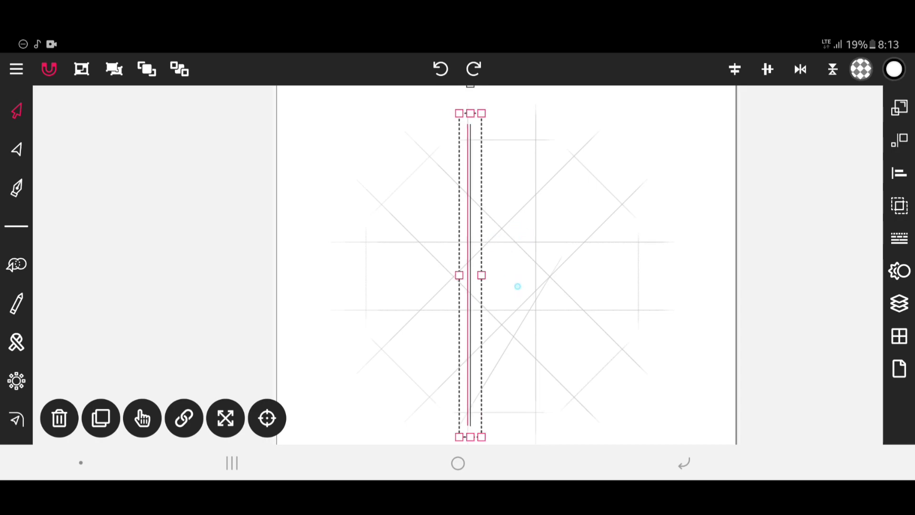
{"action": "left_click_drag", "start_coordinate": [518, 286], "coordinate": [515, 284]}
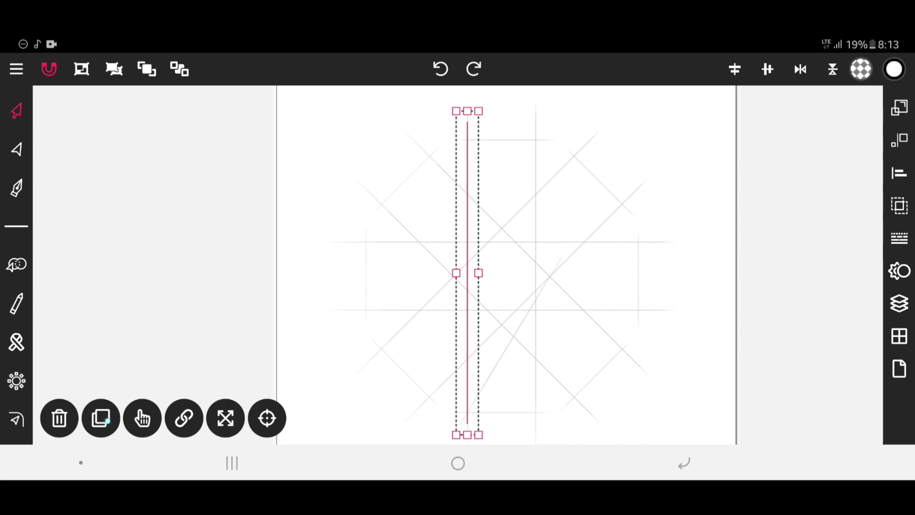
{"action": "left_click", "coordinate": [106, 419]}
{"action": "left_click_drag", "start_coordinate": [502, 312], "coordinate": [569, 312]}
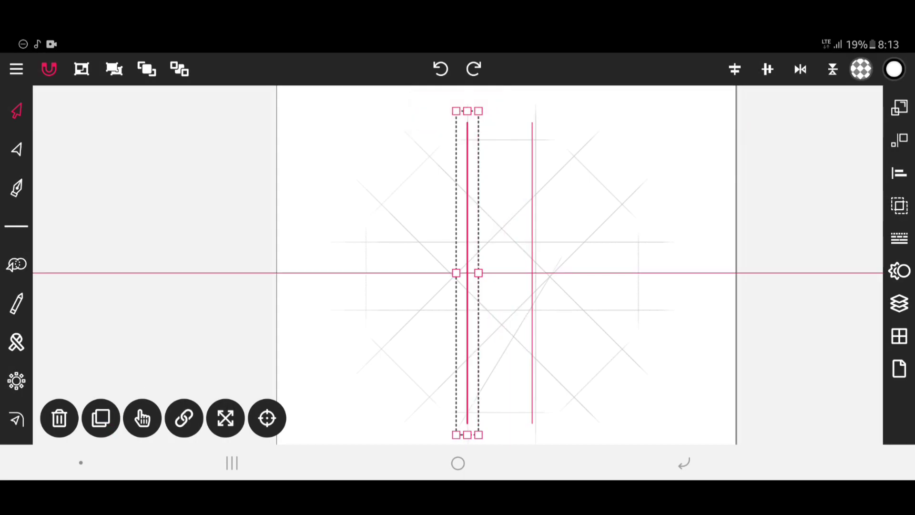
{"action": "left_click_drag", "start_coordinate": [569, 312], "coordinate": [572, 312]}
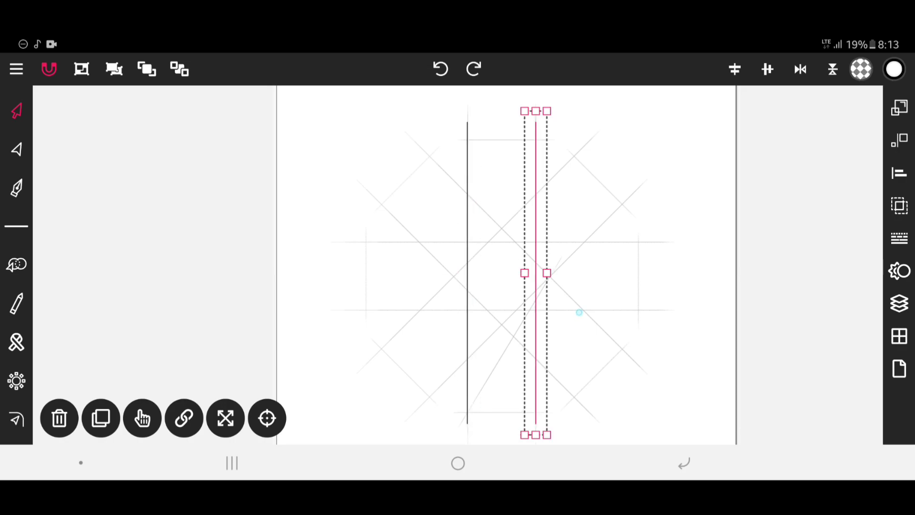
{"action": "left_click", "coordinate": [655, 369]}
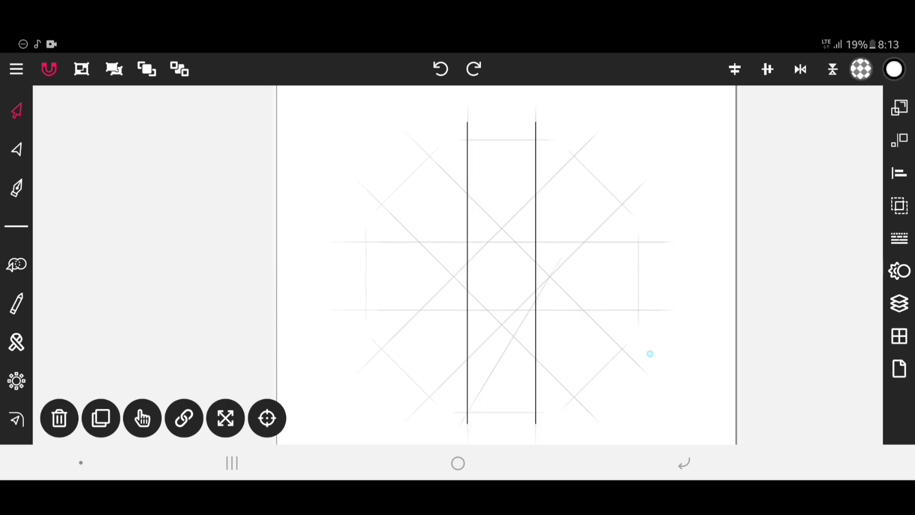
Add a top crossbar, duplicate it down to the bottom, and select all four lines
{"action": "left_click", "coordinate": [24, 225]}
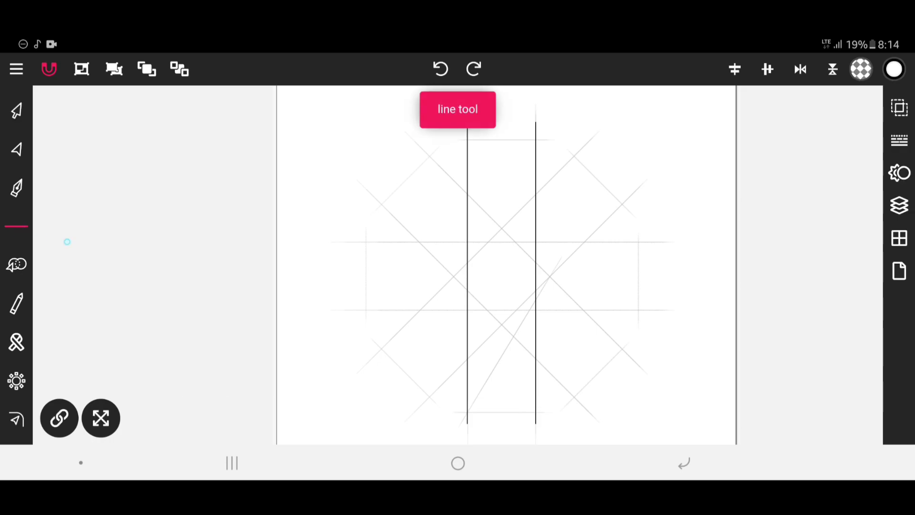
{"action": "left_click_drag", "start_coordinate": [454, 144], "coordinate": [542, 142]}
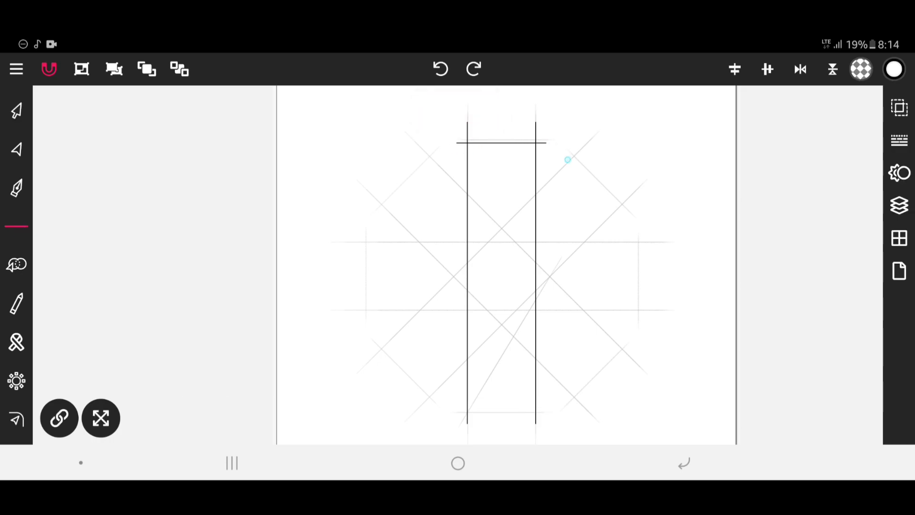
{"action": "left_click", "coordinate": [17, 109]}
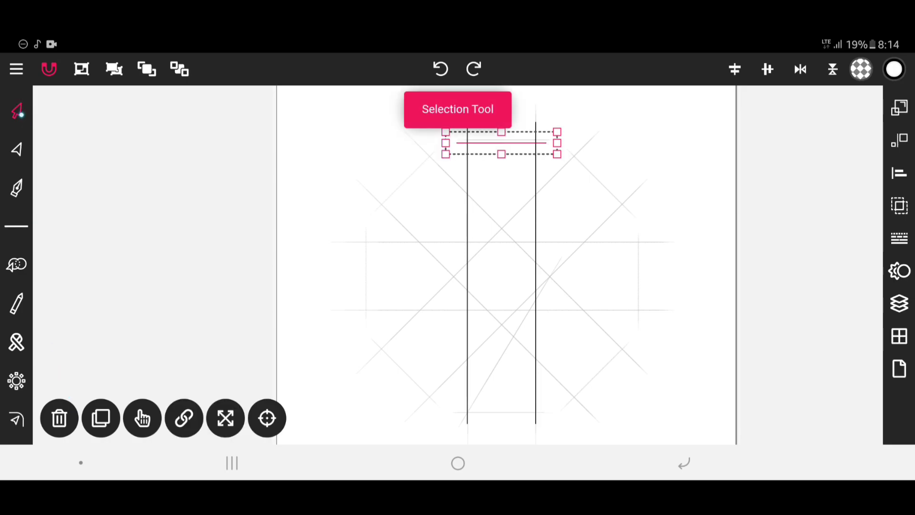
{"action": "left_click_drag", "start_coordinate": [527, 185], "coordinate": [523, 193]}
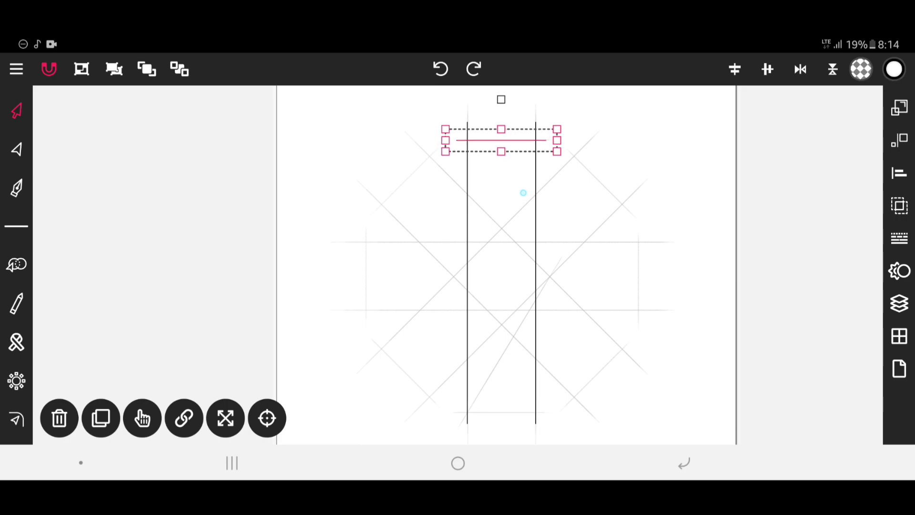
{"action": "left_click", "coordinate": [101, 424]}
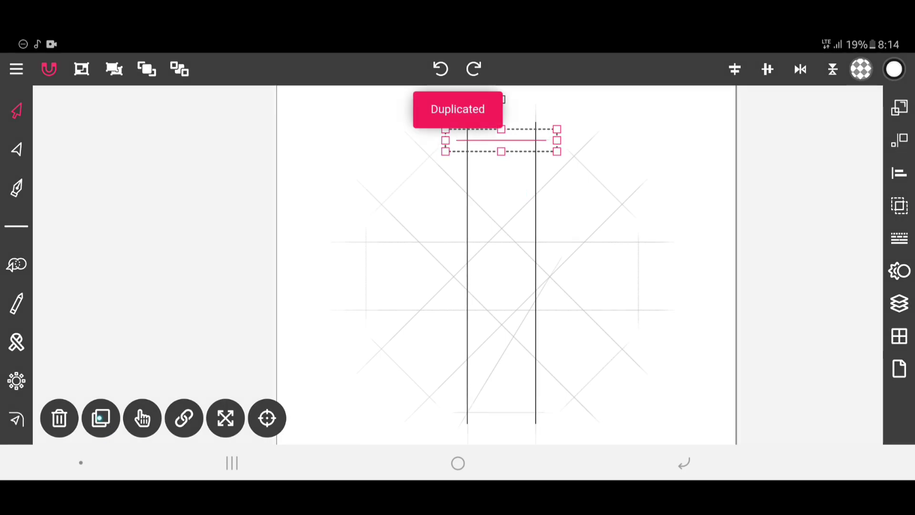
{"action": "mouse_move", "coordinate": [595, 143]}
{"action": "left_mouse_down"}
{"action": "mouse_move", "coordinate": [600, 376]}
{"action": "mouse_move", "coordinate": [591, 417]}
{"action": "left_mouse_up"}
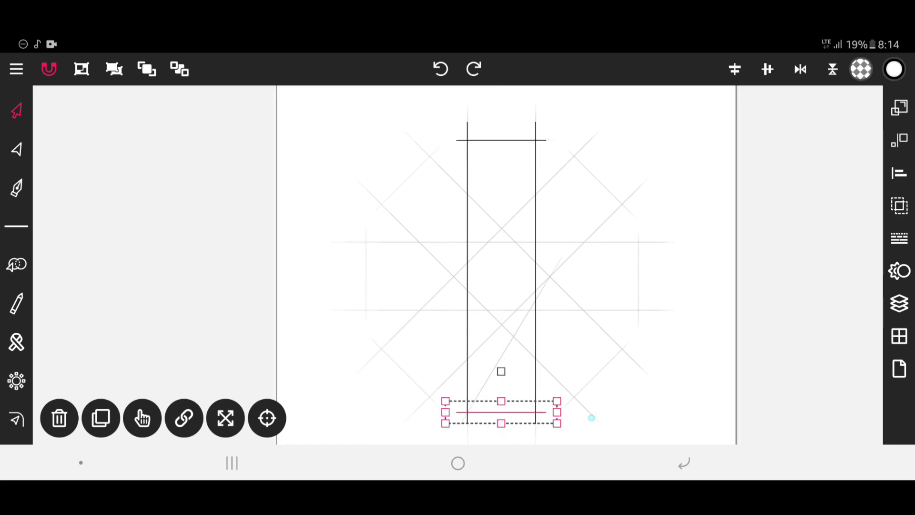
{"action": "left_click", "coordinate": [678, 394]}
{"action": "mouse_move", "coordinate": [398, 112]}
{"action": "left_mouse_down"}
{"action": "mouse_move", "coordinate": [584, 365]}
{"action": "mouse_move", "coordinate": [590, 434]}
{"action": "left_mouse_up"}
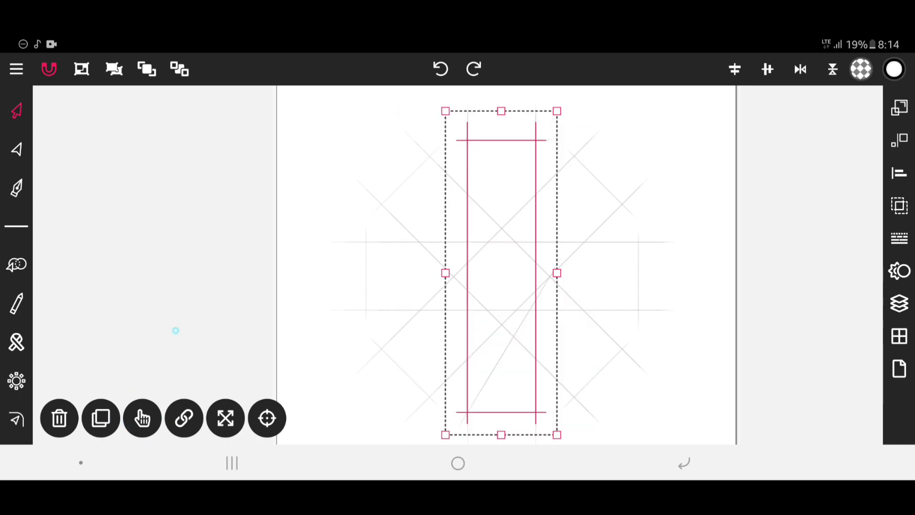
Duplicate the rectangle, rotate it 45°, and align it on the diagonal guides with snapping off
{"action": "left_click", "coordinate": [101, 418]}
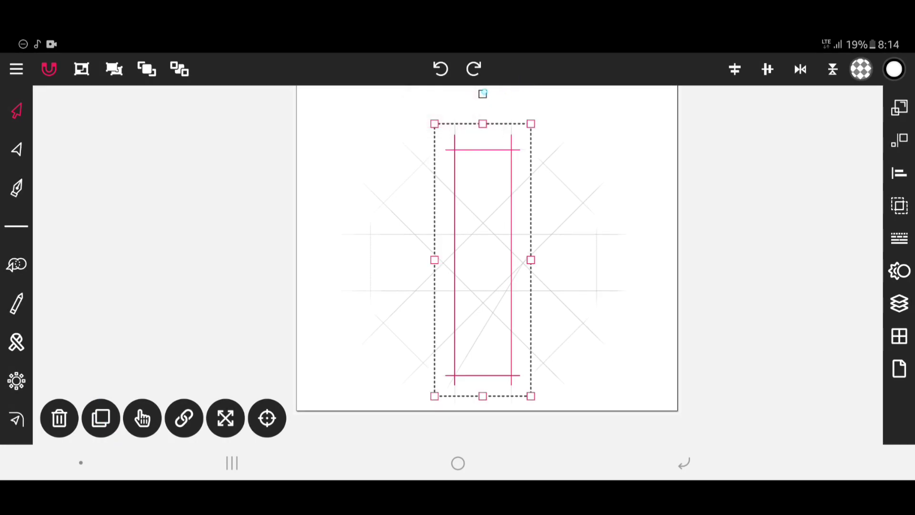
{"action": "mouse_move", "coordinate": [482, 93]}
{"action": "left_mouse_down"}
{"action": "mouse_move", "coordinate": [600, 142]}
{"action": "mouse_move", "coordinate": [581, 143]}
{"action": "left_mouse_up"}
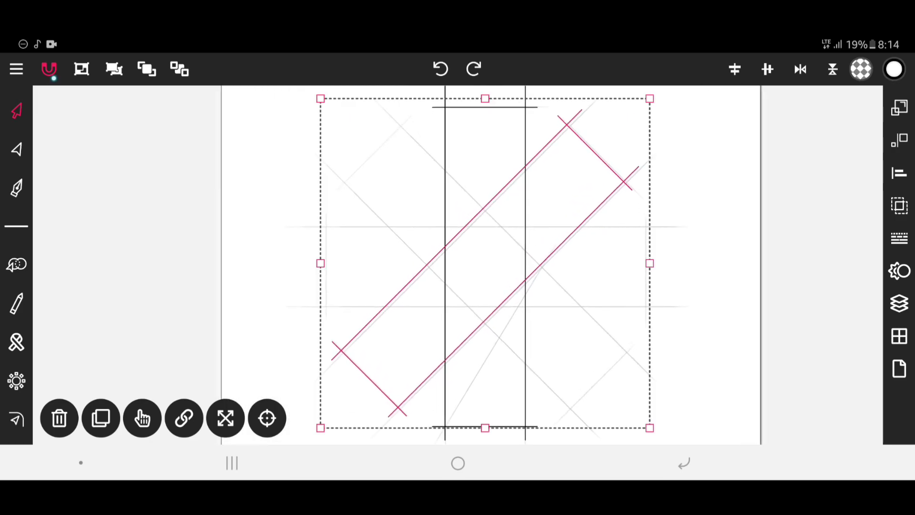
{"action": "left_click", "coordinate": [48, 69]}
{"action": "left_click_drag", "start_coordinate": [564, 215], "coordinate": [567, 217]}
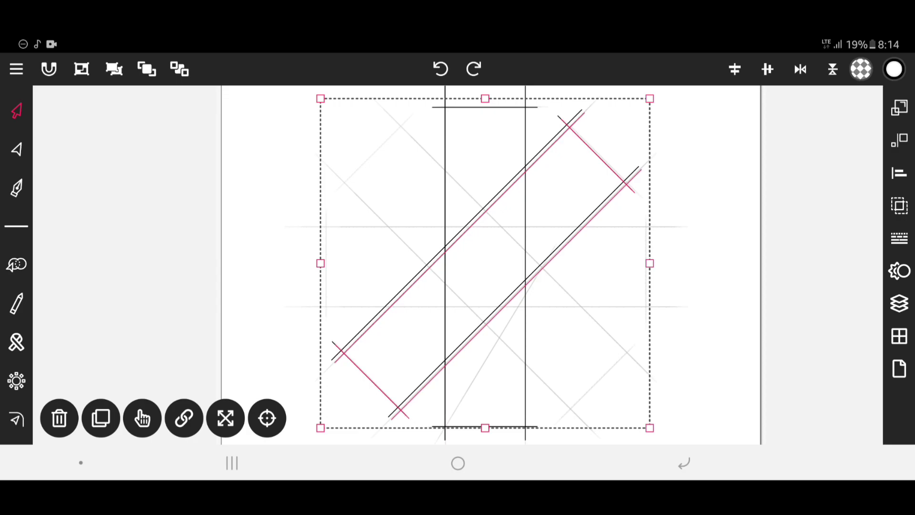
{"action": "left_click_drag", "start_coordinate": [568, 211], "coordinate": [571, 211]}
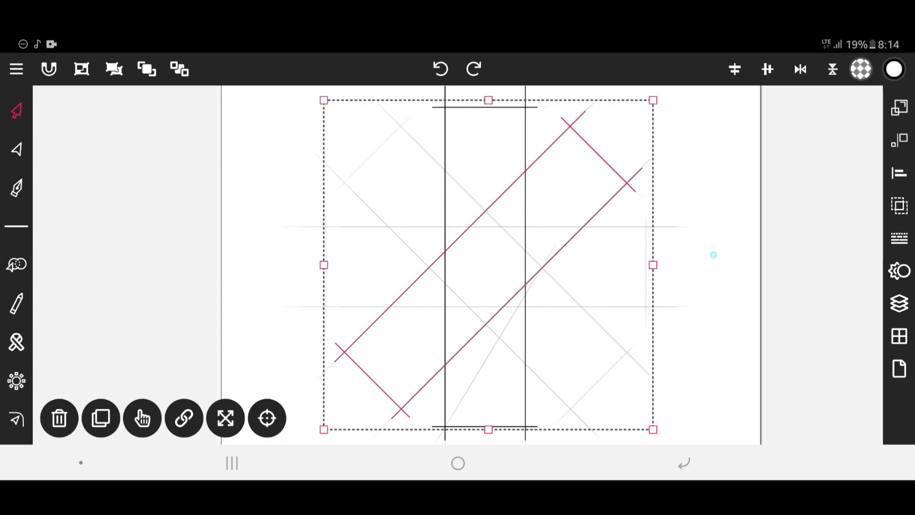
Zoom out, duplicate the diagonal rectangle, and rotate the copy toward horizontal
{"action": "left_click_drag", "start_coordinate": [743, 341], "coordinate": [707, 228]}
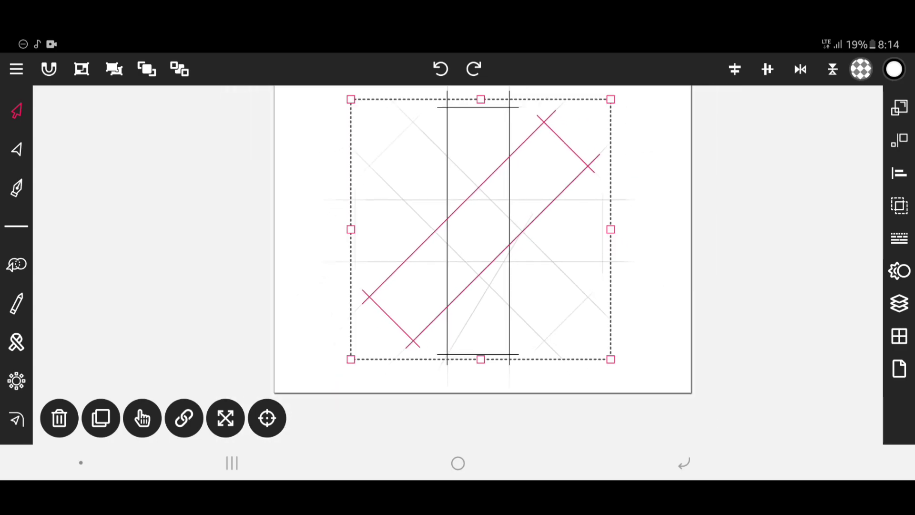
{"action": "scroll", "coordinate": [481, 238], "scroll_direction": "down", "scroll_amount": 2}
{"action": "left_click", "coordinate": [100, 417]}
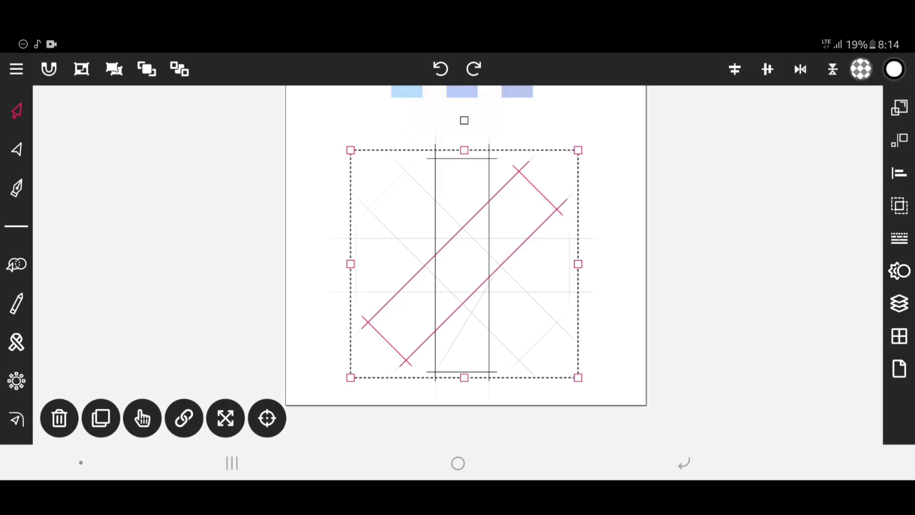
{"action": "left_click_drag", "start_coordinate": [464, 120], "coordinate": [566, 162]}
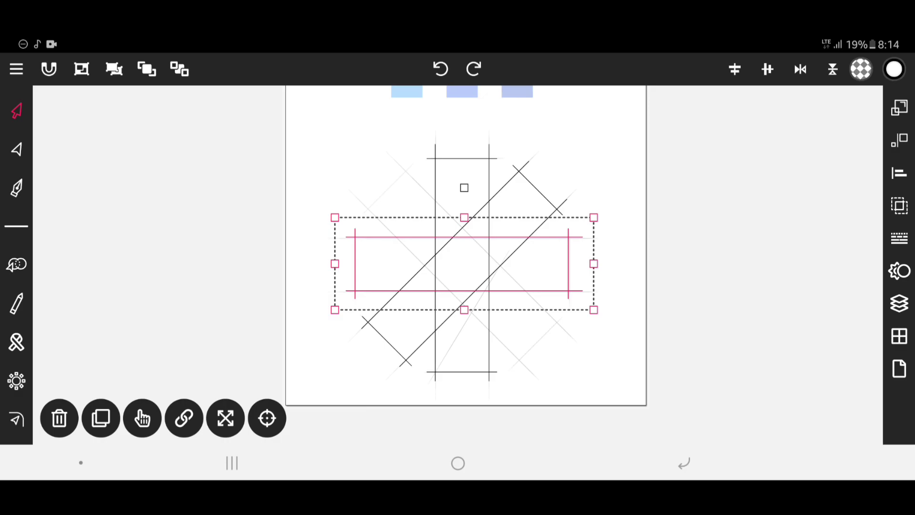
Nudge the horizontal rectangle copy onto the horizontal guides and reselect its four lines
{"action": "scroll", "coordinate": [467, 257], "scroll_direction": "up", "scroll_amount": 3}
{"action": "scroll", "coordinate": [467, 258], "scroll_direction": "up", "scroll_amount": 1}
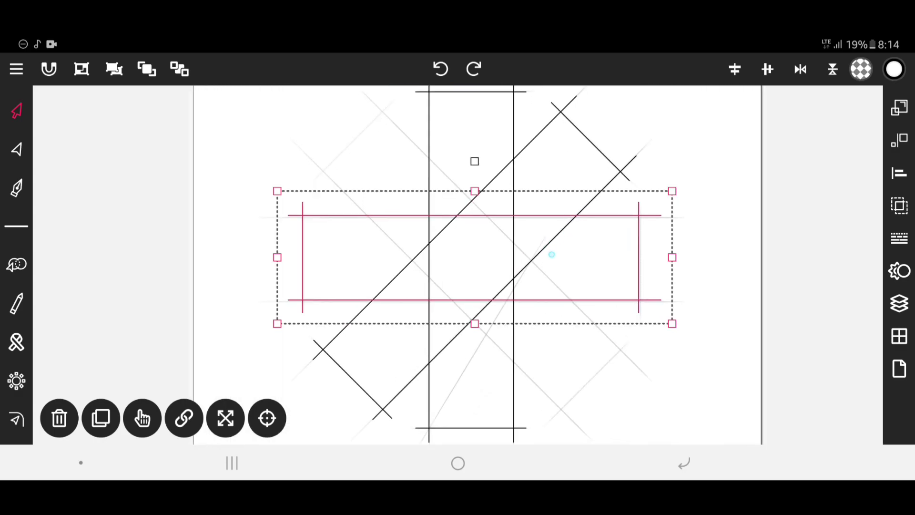
{"action": "left_click_drag", "start_coordinate": [552, 254], "coordinate": [552, 262]}
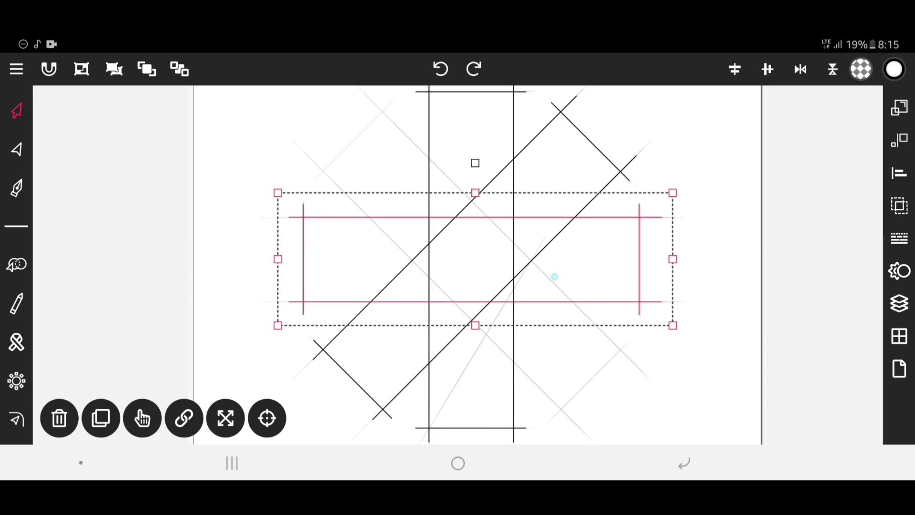
{"action": "left_click", "coordinate": [555, 275]}
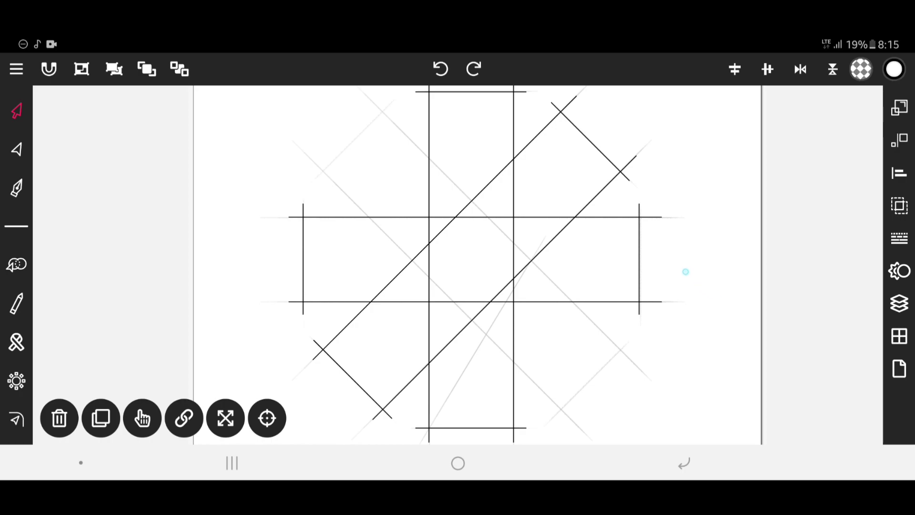
{"action": "left_click_drag", "start_coordinate": [240, 194], "coordinate": [686, 317]}
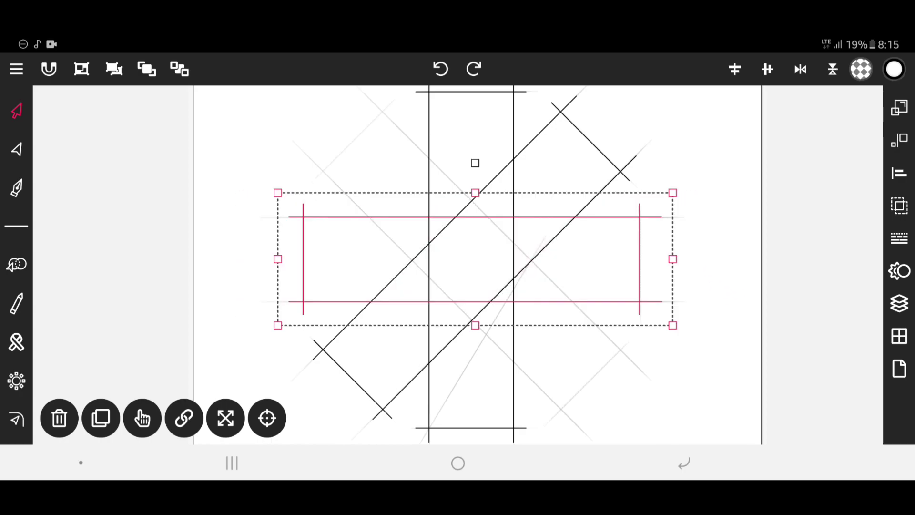
{"action": "scroll", "coordinate": [477, 258], "scroll_direction": "down", "scroll_amount": 3}
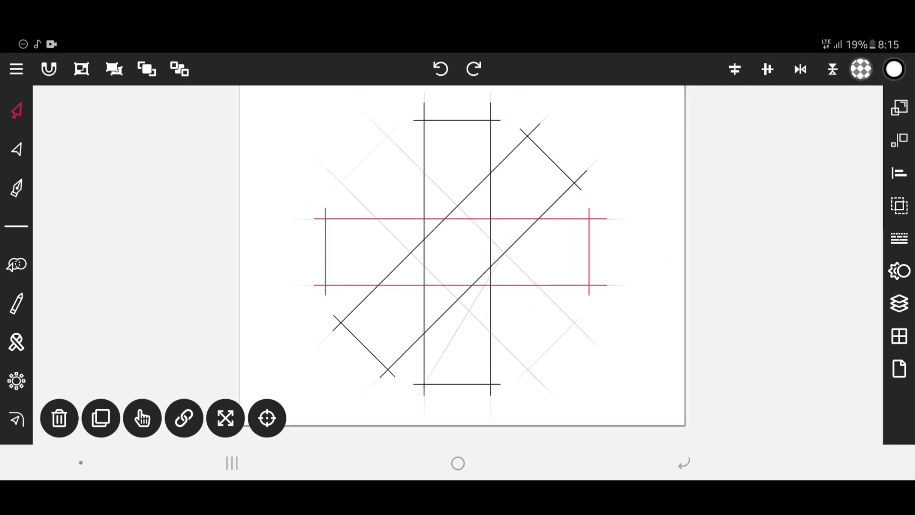
Duplicate the horizontal rectangle and rotate it 45° onto the opposite diagonal guides
{"action": "left_click", "coordinate": [101, 417]}
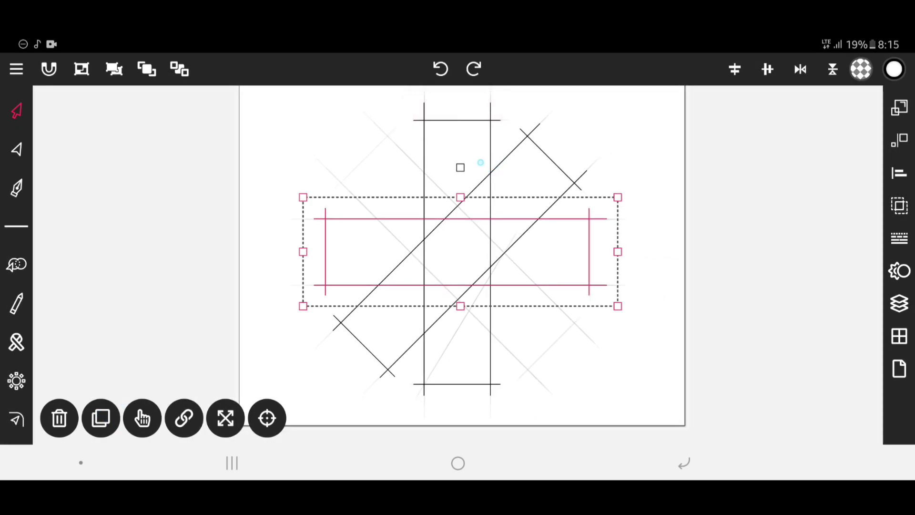
{"action": "left_click_drag", "start_coordinate": [460, 167], "coordinate": [520, 192]}
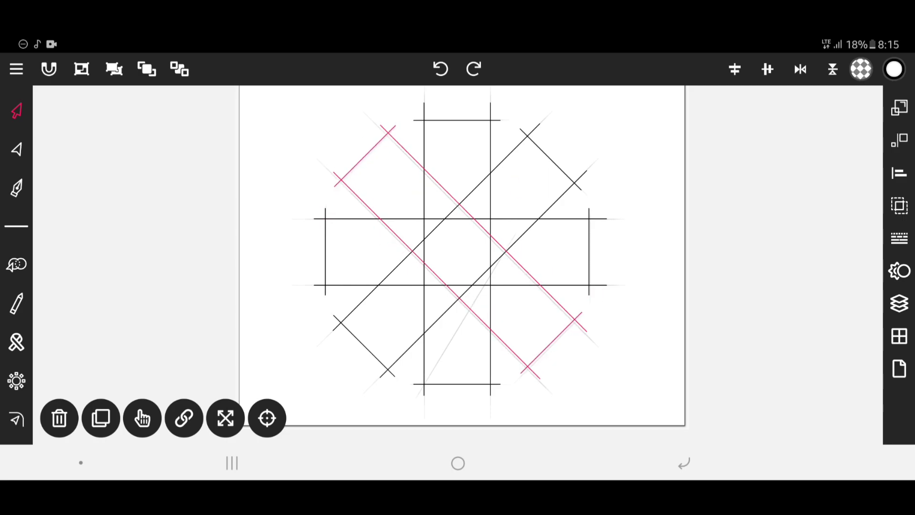
{"action": "scroll", "coordinate": [462, 253], "scroll_direction": "up", "scroll_amount": 2}
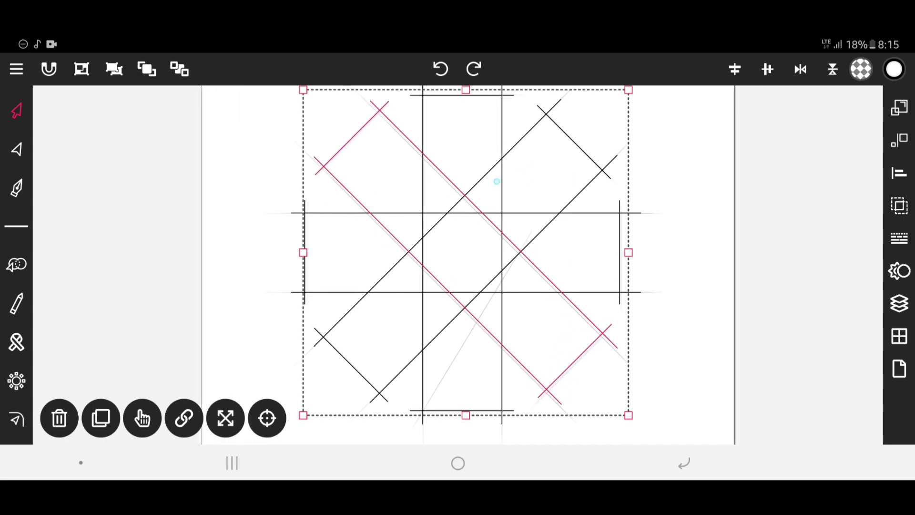
{"action": "mouse_move", "coordinate": [496, 182]}
{"action": "left_mouse_down"}
{"action": "mouse_move", "coordinate": [487, 243]}
{"action": "mouse_move", "coordinate": [499, 229]}
{"action": "mouse_move", "coordinate": [489, 238]}
{"action": "left_mouse_up"}
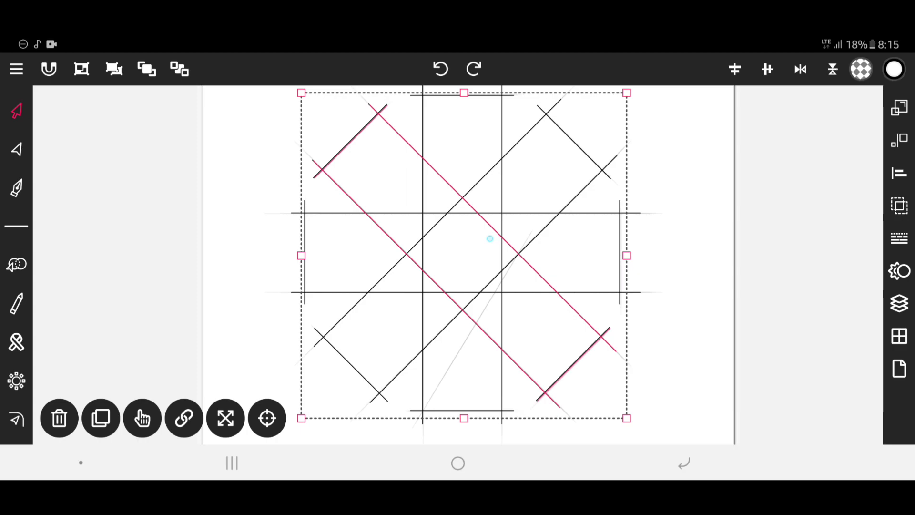
{"action": "left_click_drag", "start_coordinate": [490, 238], "coordinate": [490, 239]}
{"action": "left_click", "coordinate": [698, 346]}
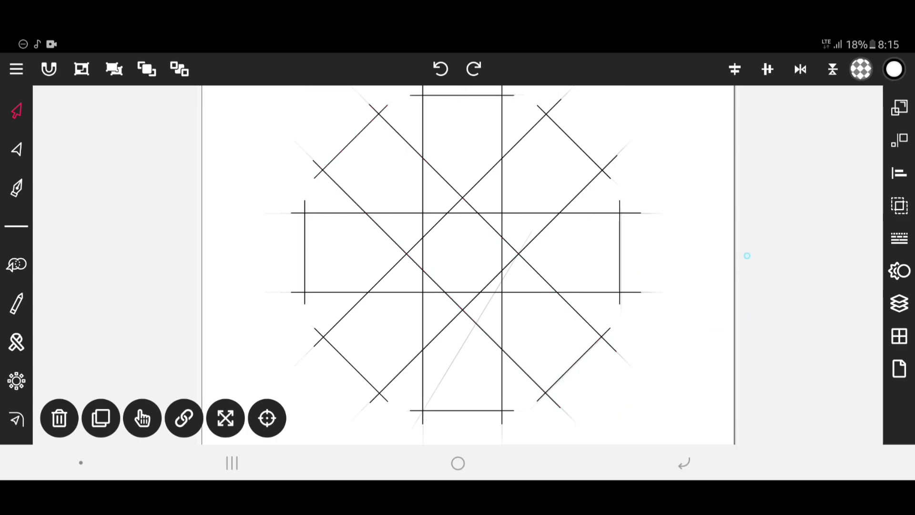
{"action": "left_click", "coordinate": [26, 222]}
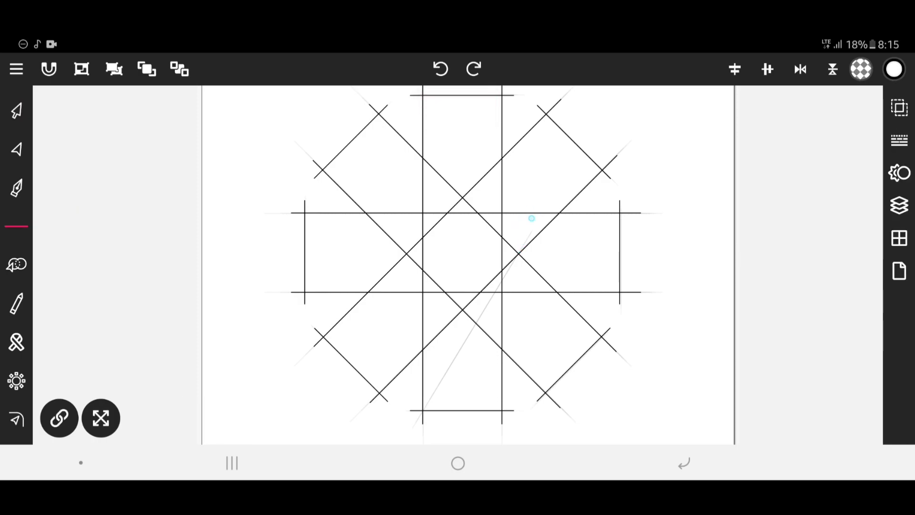
Draw a slanted straight line from the centre down-left
{"action": "scroll", "coordinate": [517, 224], "scroll_direction": "down", "scroll_amount": 2}
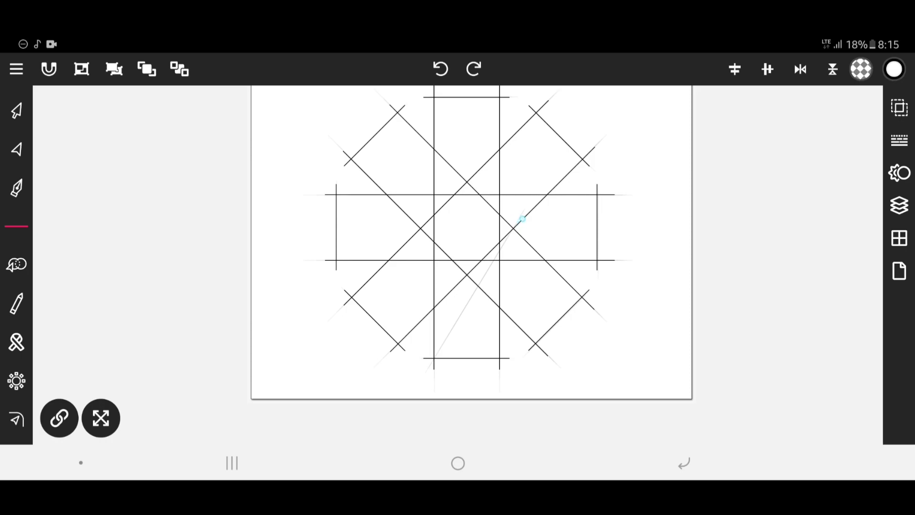
{"action": "left_click_drag", "start_coordinate": [523, 218], "coordinate": [414, 397]}
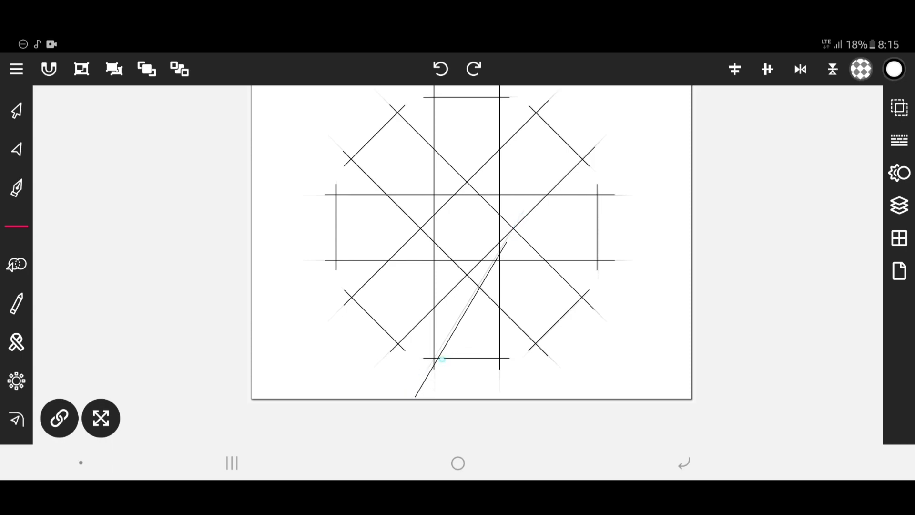
{"action": "left_click", "coordinate": [17, 111]}
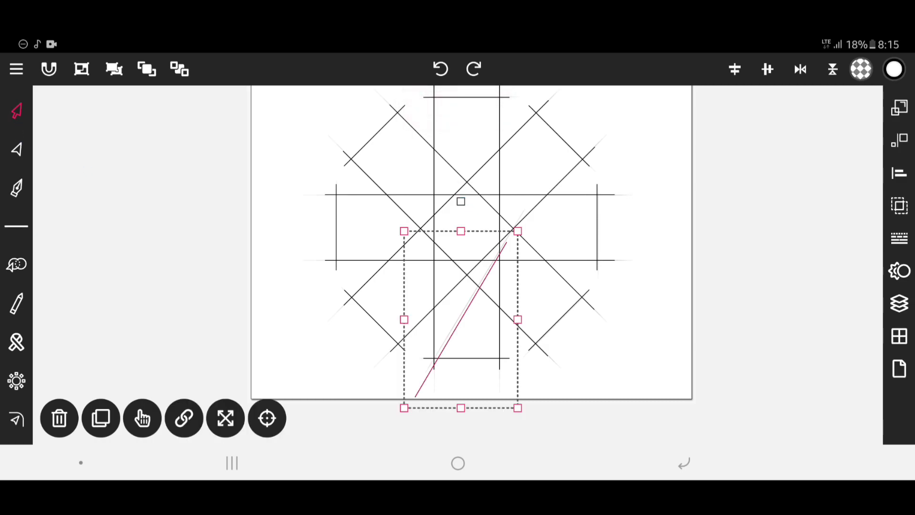
{"action": "left_click", "coordinate": [471, 208]}
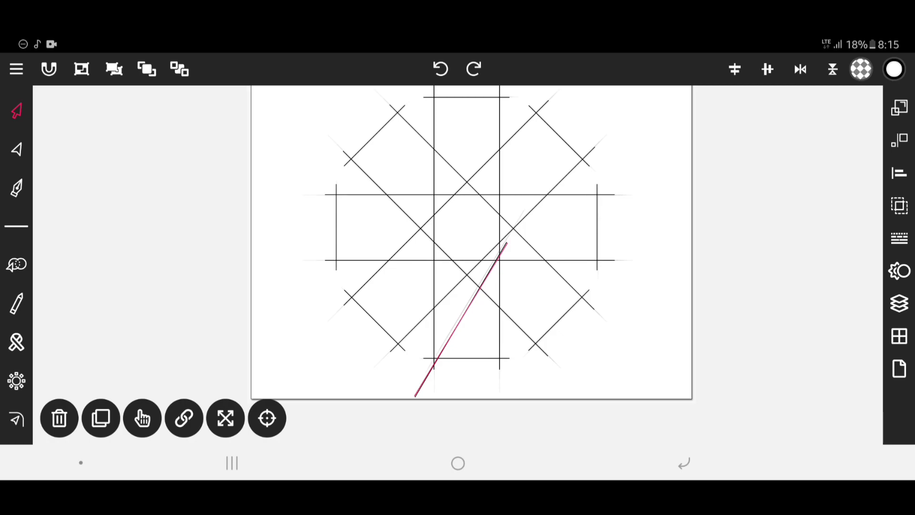
Move the pink line up-right and steepen it to lie along the sketch guide
{"action": "left_click", "coordinate": [458, 324]}
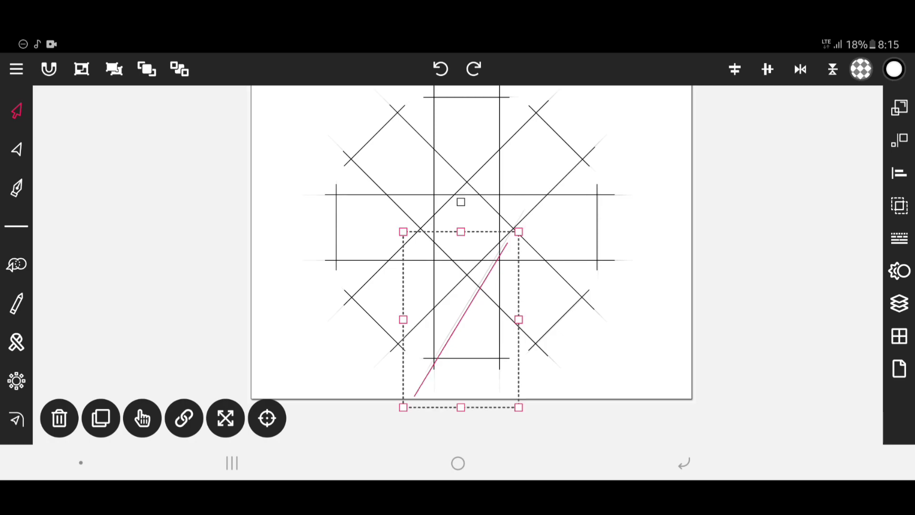
{"action": "scroll", "coordinate": [447, 327], "scroll_direction": "up", "scroll_amount": 3}
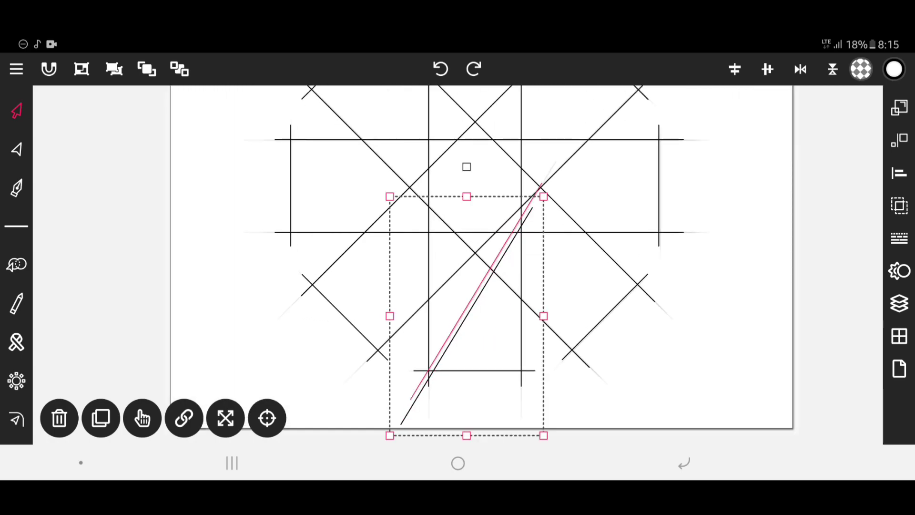
{"action": "left_click_drag", "start_coordinate": [491, 340], "coordinate": [505, 299]}
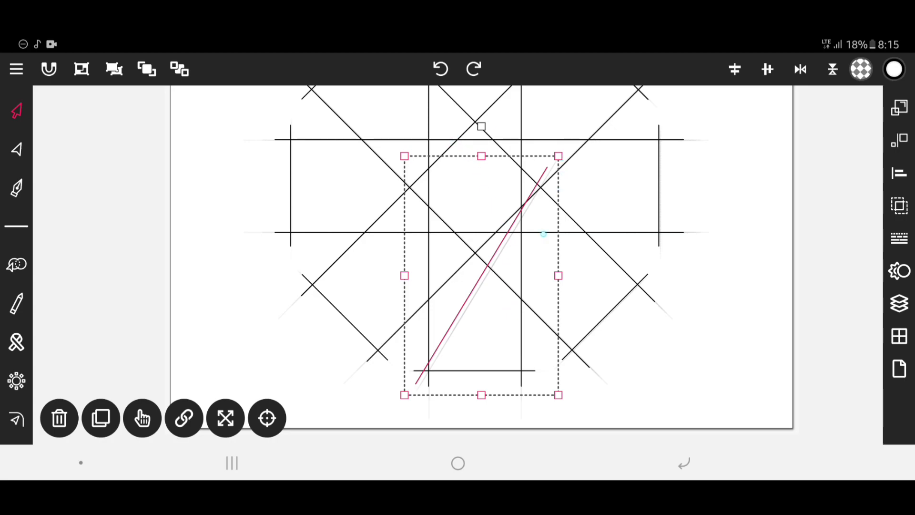
{"action": "left_click_drag", "start_coordinate": [481, 275], "coordinate": [484, 275]}
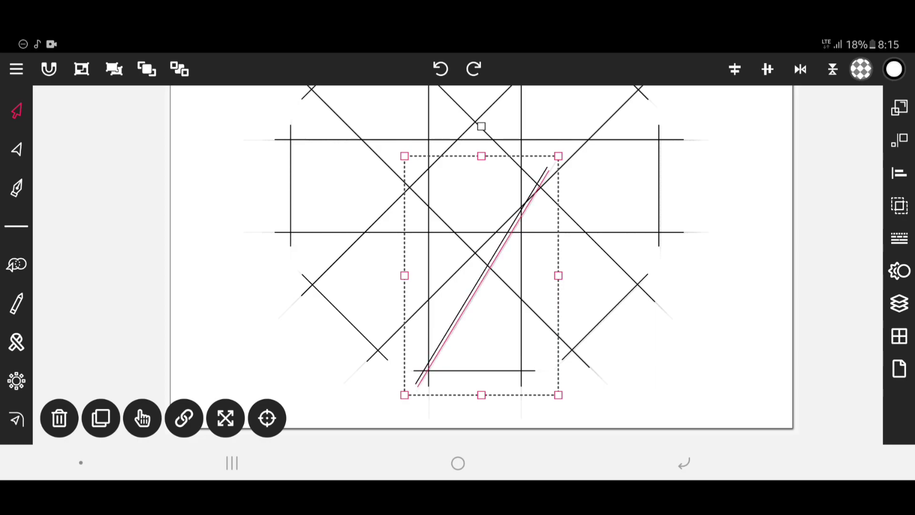
{"action": "left_click_drag", "start_coordinate": [566, 136], "coordinate": [570, 139]}
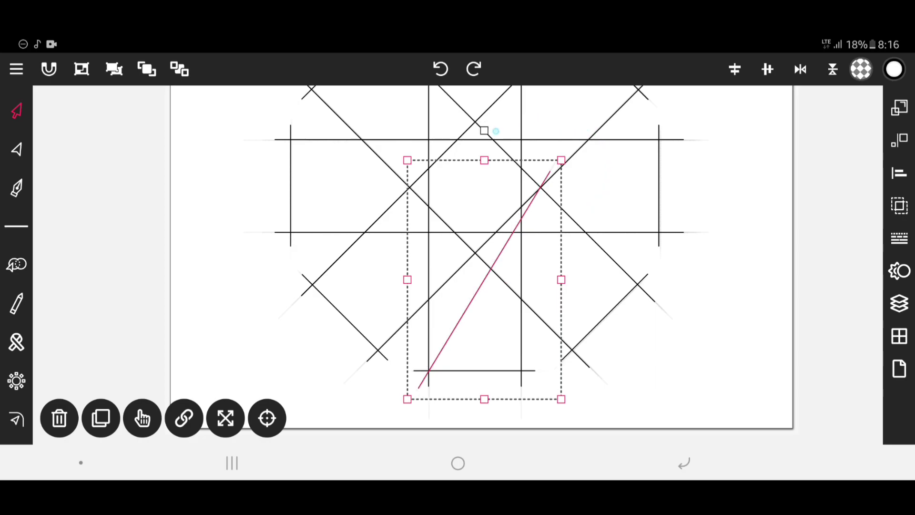
{"action": "left_click_drag", "start_coordinate": [484, 130], "coordinate": [483, 128]}
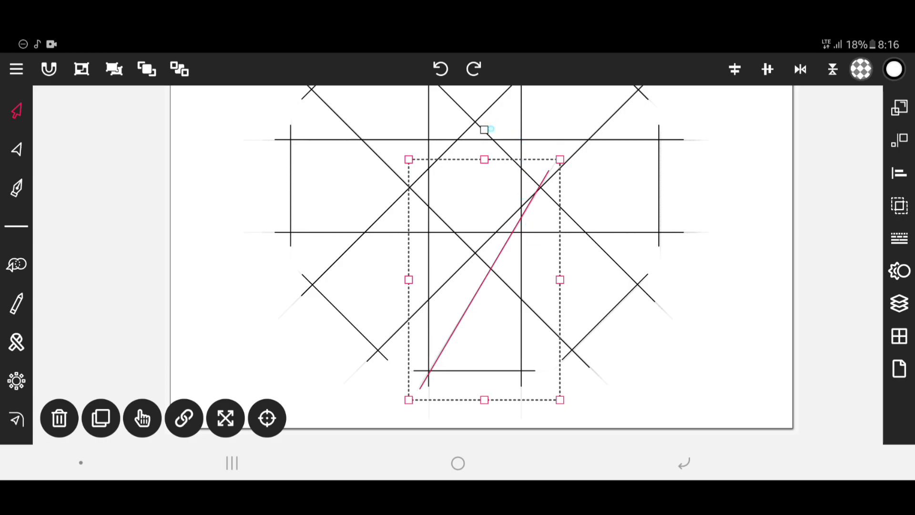
{"action": "left_click", "coordinate": [490, 129]}
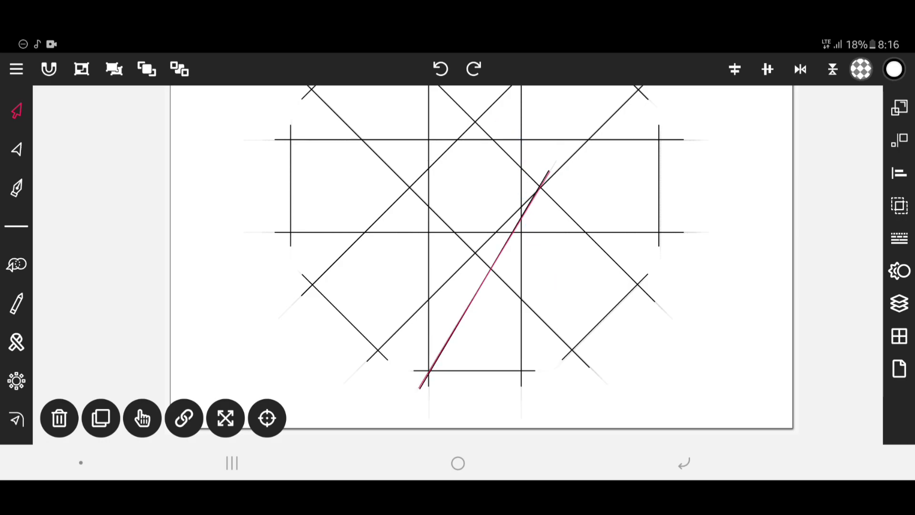
Zoom out and marquee-select every line of the star sketch
{"action": "left_click", "coordinate": [481, 286]}
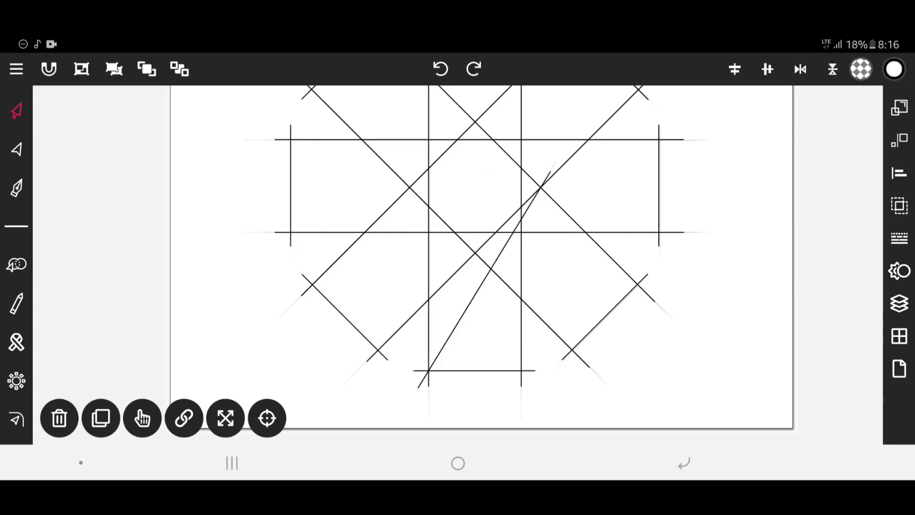
{"action": "scroll", "coordinate": [472, 201], "scroll_direction": "up", "scroll_amount": 5}
{"action": "scroll", "coordinate": [457, 238], "scroll_direction": "down", "scroll_amount": 2}
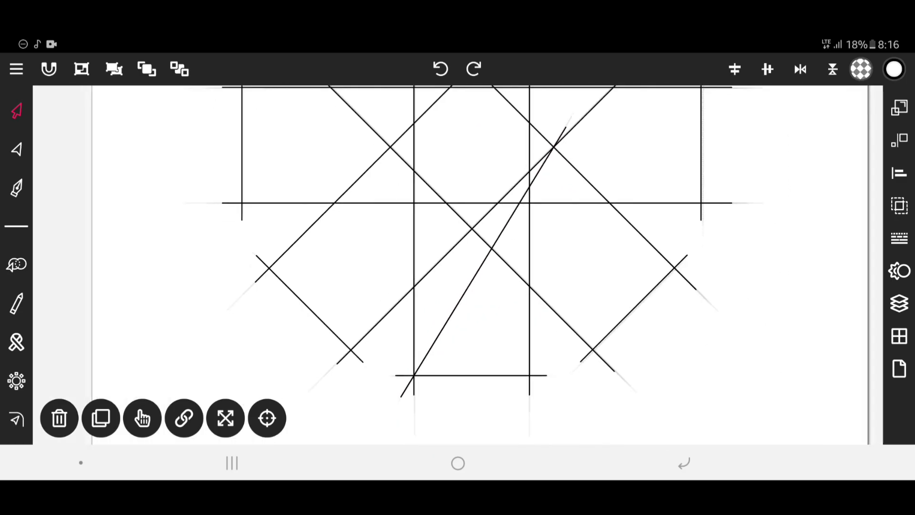
{"action": "scroll", "coordinate": [457, 238], "scroll_direction": "down", "scroll_amount": 3}
{"action": "scroll", "coordinate": [457, 238], "scroll_direction": "down", "scroll_amount": 2}
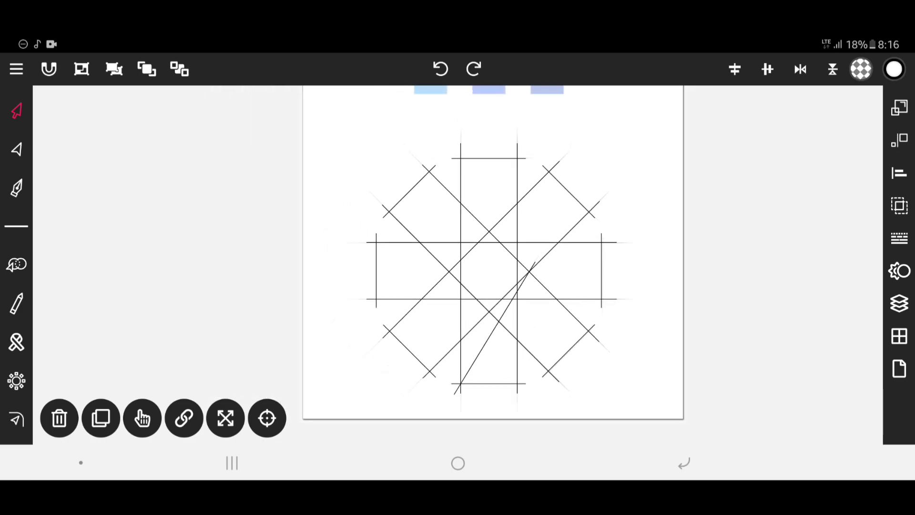
{"action": "scroll", "coordinate": [457, 229], "scroll_direction": "down", "scroll_amount": 2}
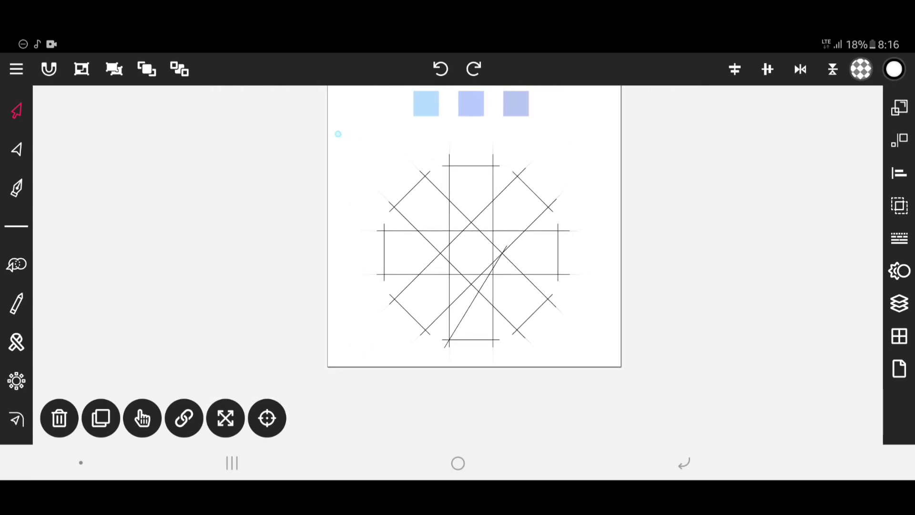
{"action": "left_click_drag", "start_coordinate": [334, 135], "coordinate": [629, 383]}
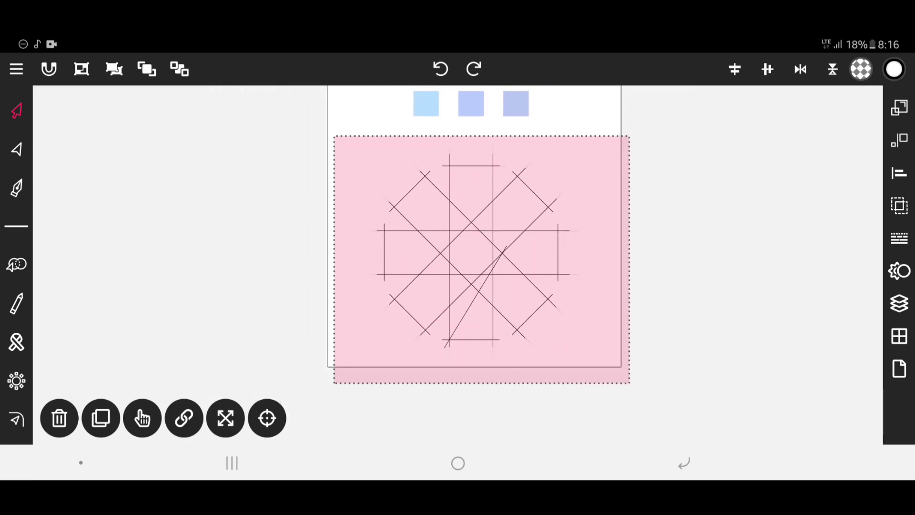
Activate the Path Builder with its pencil tracing mode turned on
{"action": "left_click", "coordinate": [16, 265]}
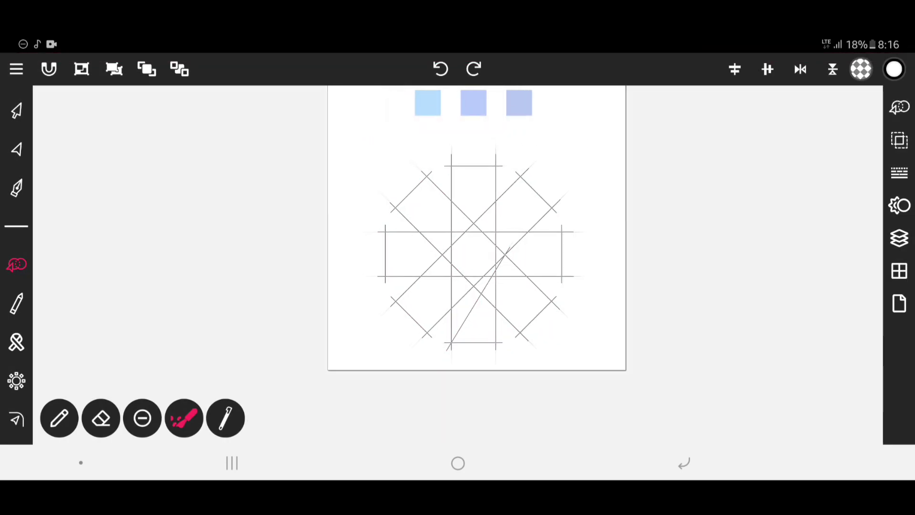
{"action": "scroll", "coordinate": [474, 226], "scroll_direction": "up", "scroll_amount": 3}
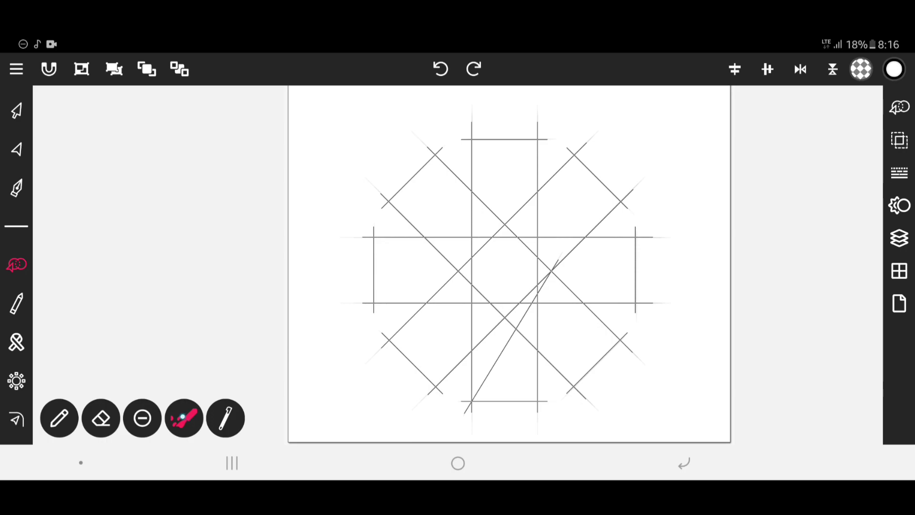
{"action": "left_click", "coordinate": [59, 418]}
{"action": "left_click", "coordinate": [184, 418]}
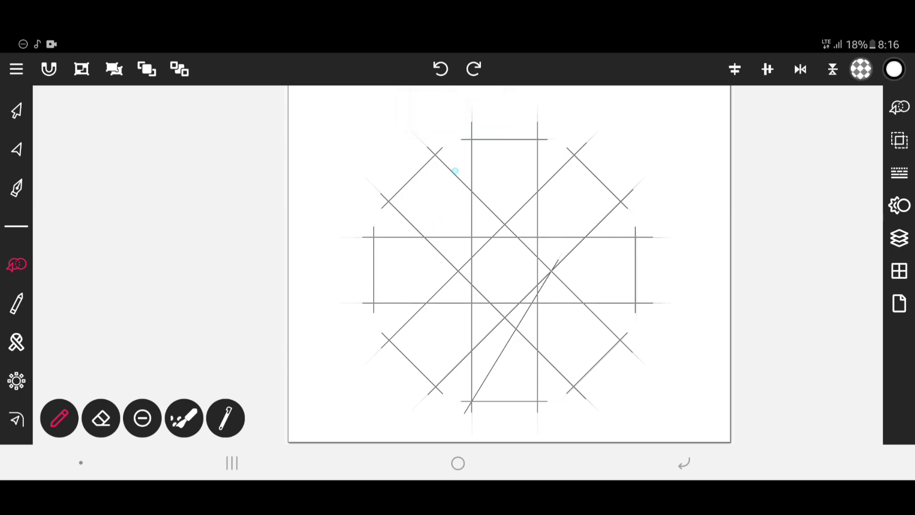
Trace the left notched-chevron arm along the guides into a closed outline
{"action": "left_click_drag", "start_coordinate": [435, 155], "coordinate": [537, 257]}
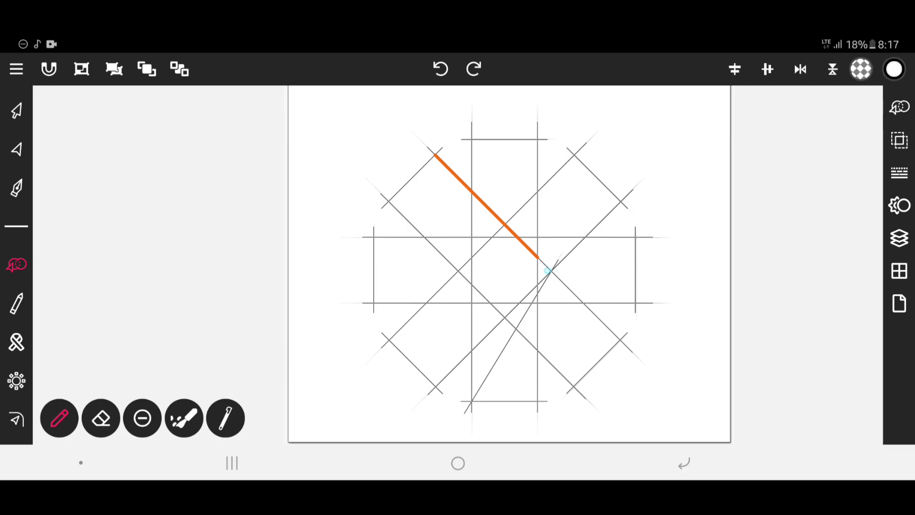
{"action": "mouse_move", "coordinate": [539, 258]}
{"action": "left_mouse_down"}
{"action": "mouse_move", "coordinate": [551, 271]}
{"action": "mouse_move", "coordinate": [435, 386]}
{"action": "mouse_move", "coordinate": [388, 340]}
{"action": "mouse_move", "coordinate": [427, 302]}
{"action": "mouse_move", "coordinate": [373, 303]}
{"action": "mouse_move", "coordinate": [373, 236]}
{"action": "mouse_move", "coordinate": [424, 236]}
{"action": "mouse_move", "coordinate": [388, 201]}
{"action": "mouse_move", "coordinate": [434, 154]}
{"action": "left_mouse_up"}
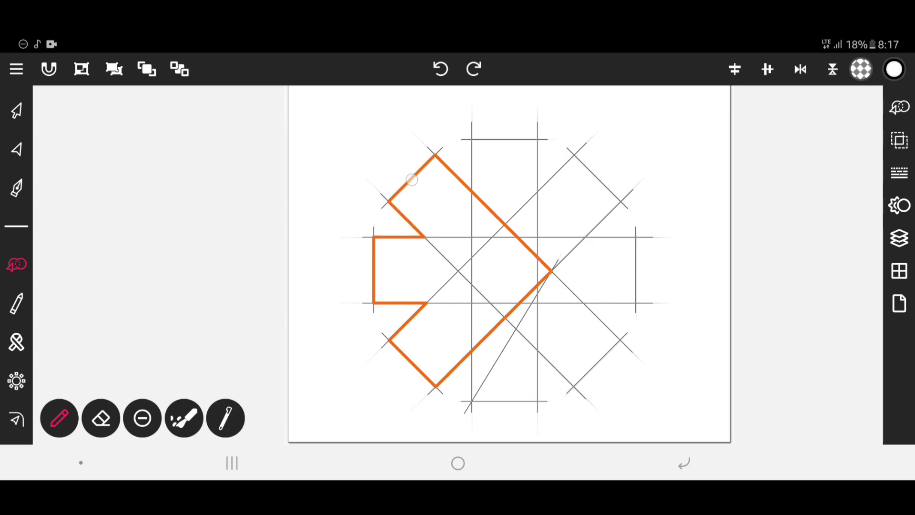
{"action": "scroll", "coordinate": [495, 267], "scroll_direction": "up", "scroll_amount": 3}
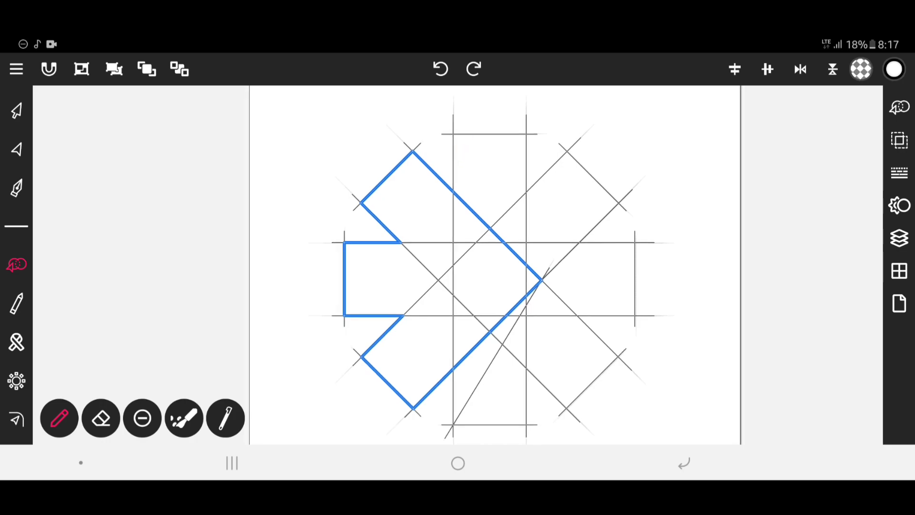
Trace the top arm's edge and the right arm's bottom edge, extending up the vertical guide
{"action": "mouse_move", "coordinate": [452, 191]}
{"action": "left_mouse_down"}
{"action": "mouse_move", "coordinate": [452, 134]}
{"action": "mouse_move", "coordinate": [526, 135]}
{"action": "mouse_move", "coordinate": [527, 242]}
{"action": "mouse_move", "coordinate": [634, 242]}
{"action": "mouse_move", "coordinate": [635, 315]}
{"action": "mouse_move", "coordinate": [577, 316]}
{"action": "left_mouse_up"}
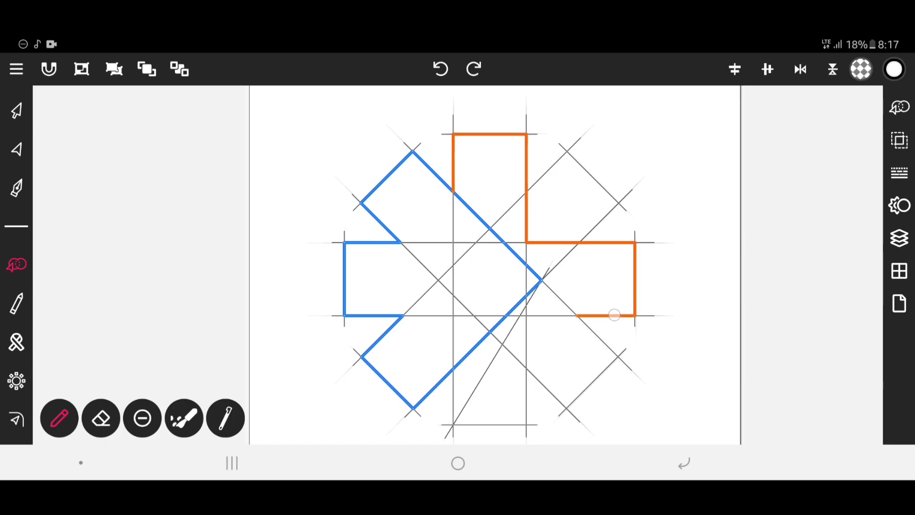
{"action": "scroll", "coordinate": [571, 310], "scroll_direction": "up", "scroll_amount": 2}
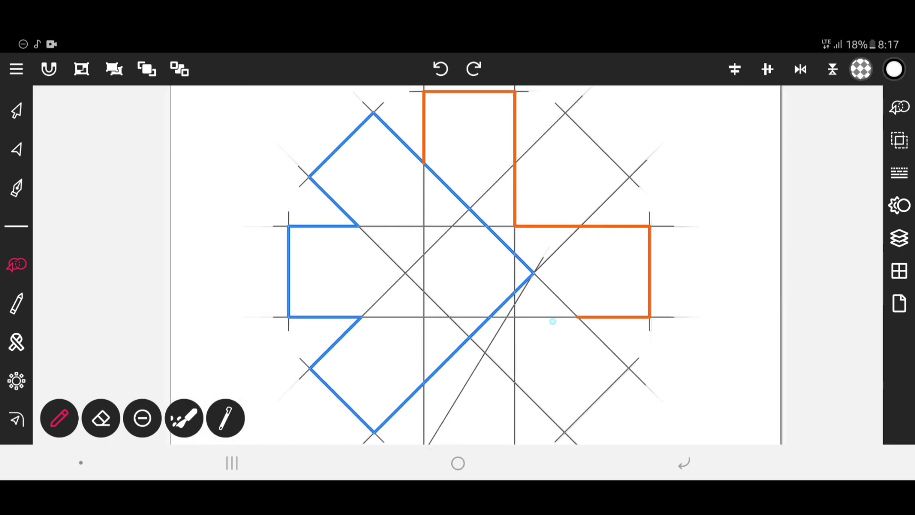
{"action": "left_click_drag", "start_coordinate": [576, 316], "coordinate": [516, 317]}
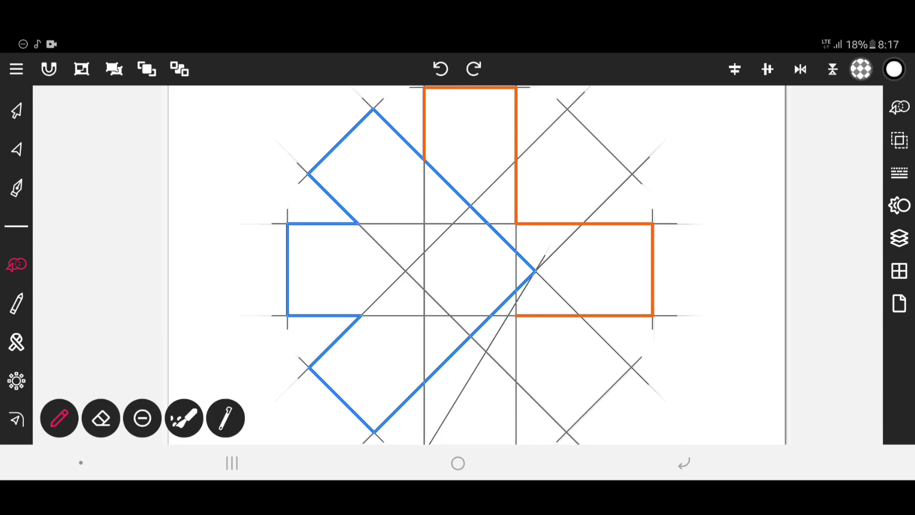
{"action": "scroll", "coordinate": [465, 323], "scroll_direction": "up", "scroll_amount": 3}
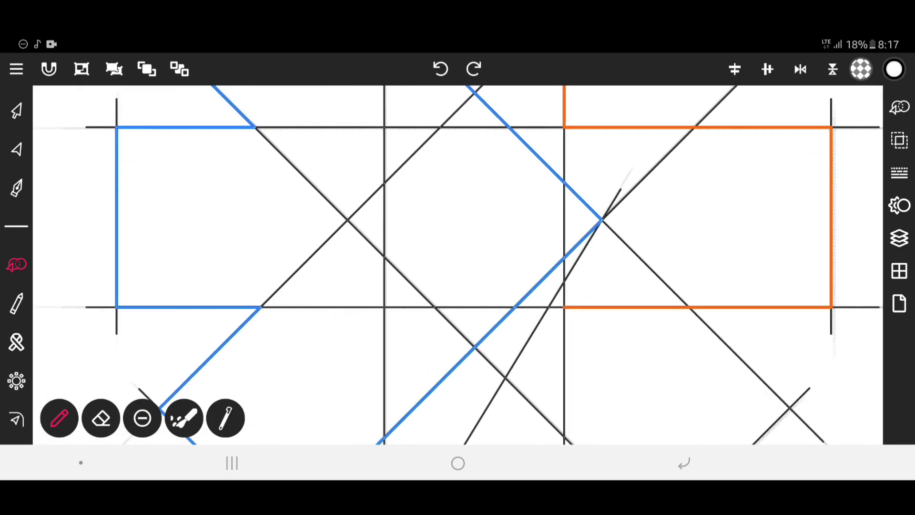
{"action": "scroll", "coordinate": [565, 308], "scroll_direction": "up", "scroll_amount": 1}
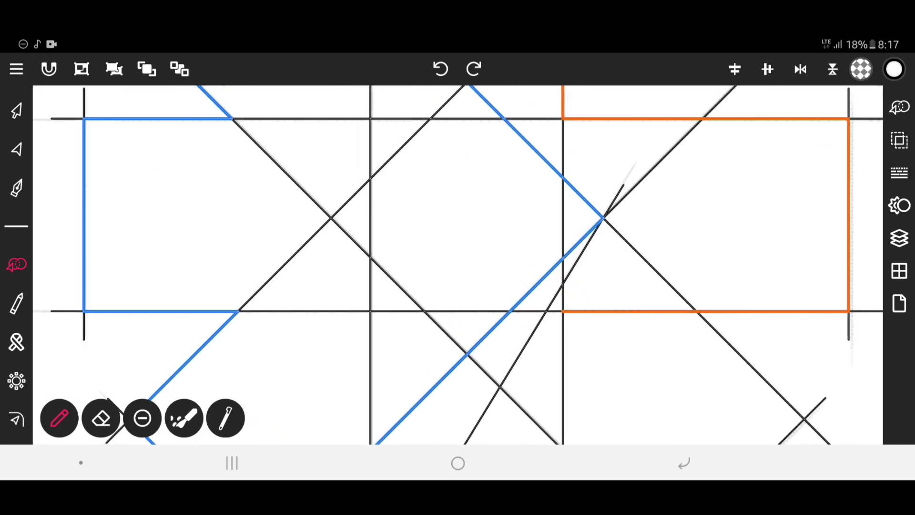
{"action": "mouse_move", "coordinate": [562, 310]}
{"action": "left_mouse_down"}
{"action": "mouse_move", "coordinate": [562, 283]}
{"action": "mouse_move", "coordinate": [603, 218]}
{"action": "left_mouse_up"}
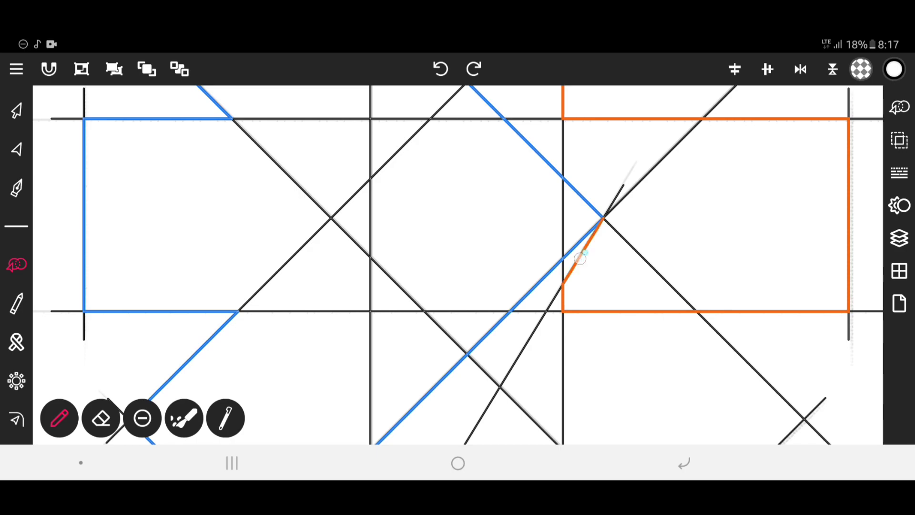
Add the long and short diagonal edges to the outline, then remove them again
{"action": "scroll", "coordinate": [334, 309], "scroll_direction": "down", "scroll_amount": 3}
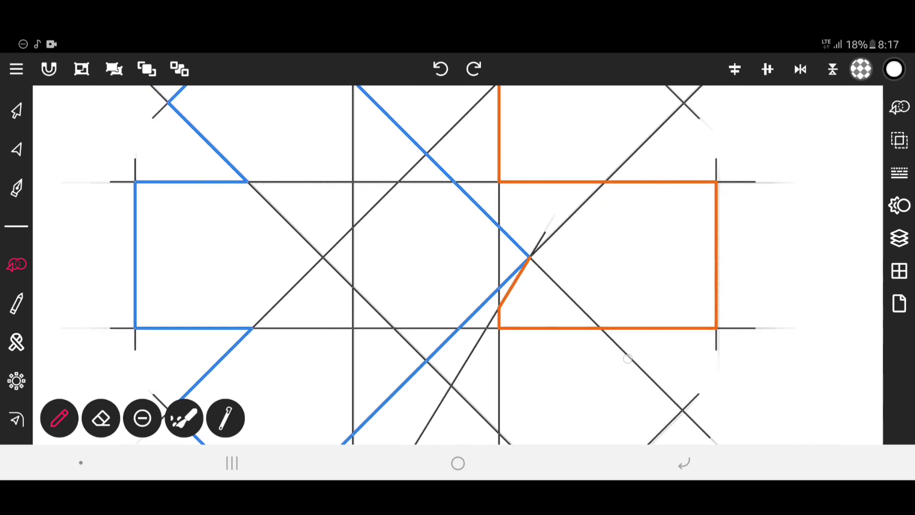
{"action": "scroll", "coordinate": [334, 310], "scroll_direction": "down", "scroll_amount": 2}
{"action": "scroll", "coordinate": [352, 146], "scroll_direction": "down", "scroll_amount": 1}
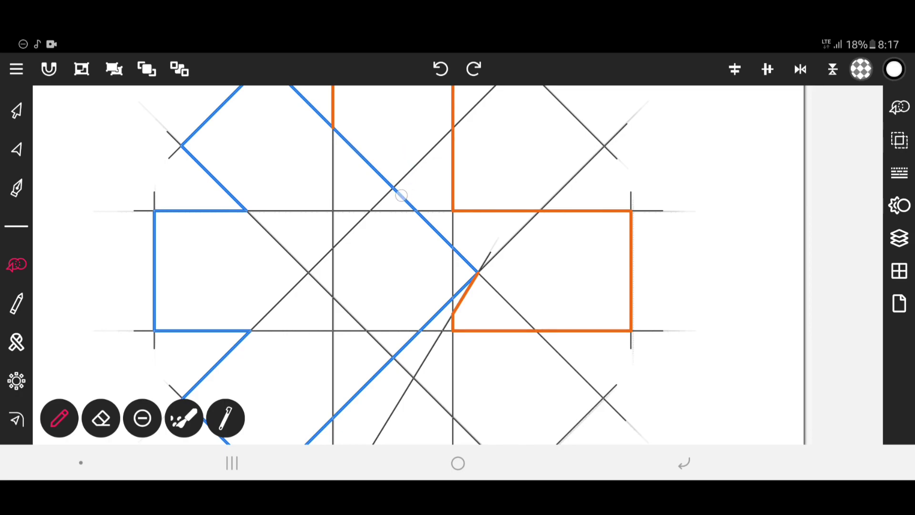
{"action": "left_click", "coordinate": [435, 230]}
{"action": "left_click", "coordinate": [458, 254]}
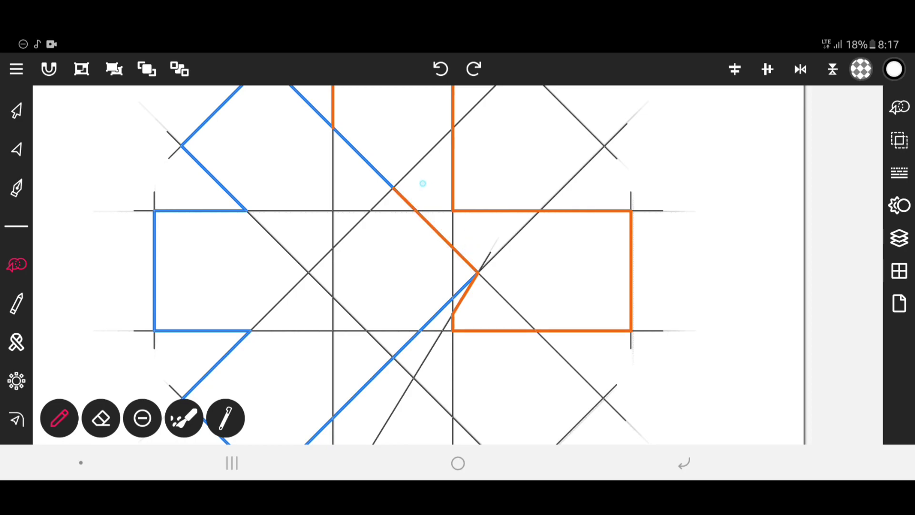
{"action": "left_click", "coordinate": [366, 159]}
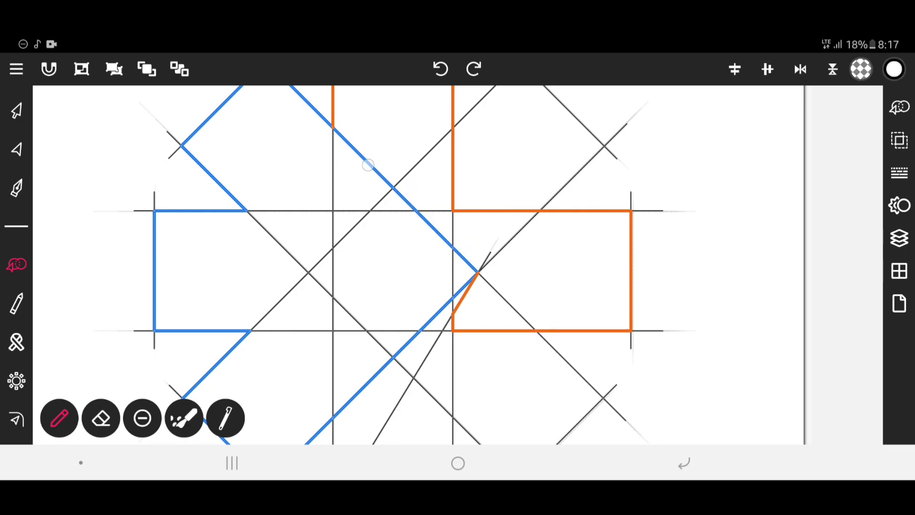
{"action": "scroll", "coordinate": [458, 265], "scroll_direction": "down", "scroll_amount": 5}
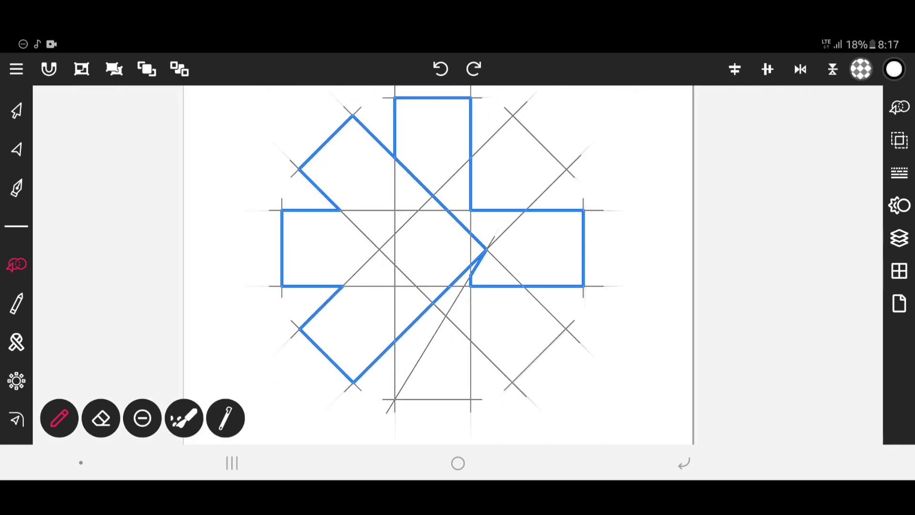
{"action": "scroll", "coordinate": [409, 264], "scroll_direction": "up", "scroll_amount": 1}
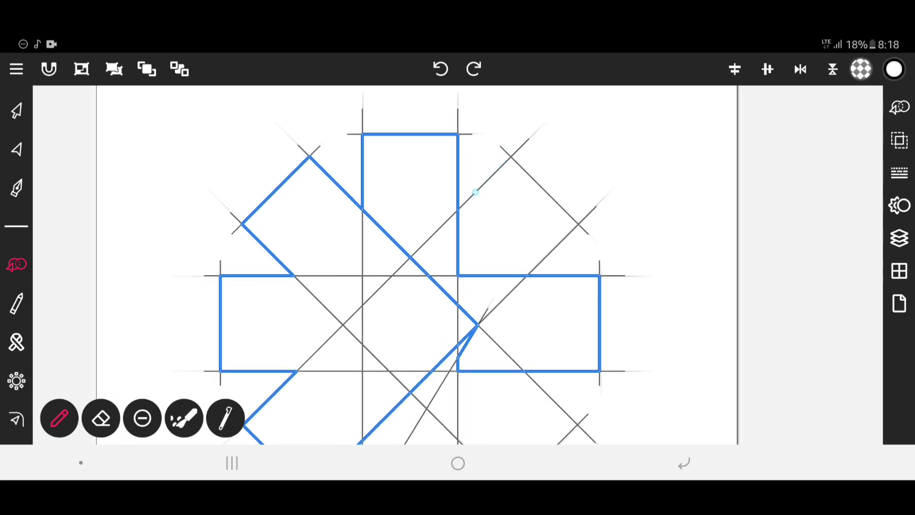
Trace a peaked outline for the upper-right square
{"action": "scroll", "coordinate": [286, 143], "scroll_direction": "down", "scroll_amount": 2}
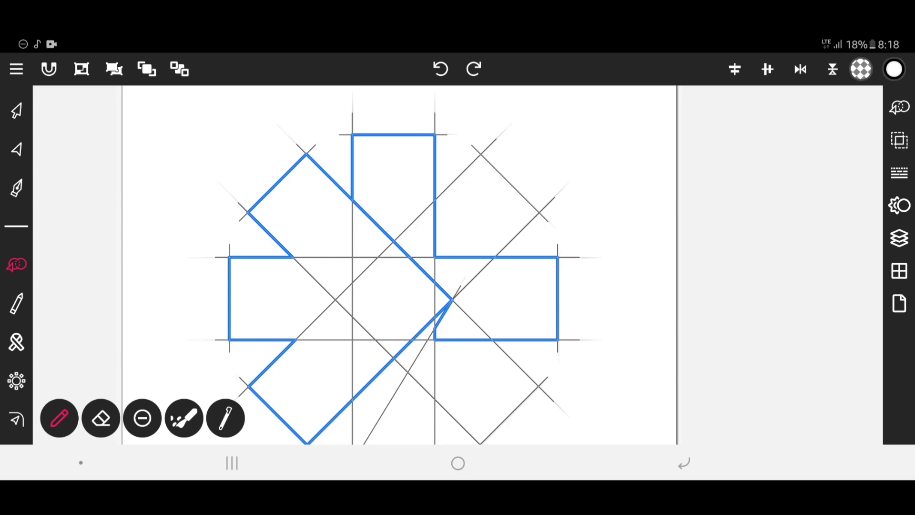
{"action": "mouse_move", "coordinate": [434, 200]}
{"action": "left_mouse_down"}
{"action": "mouse_move", "coordinate": [481, 154]}
{"action": "mouse_move", "coordinate": [539, 212]}
{"action": "mouse_move", "coordinate": [494, 257]}
{"action": "left_mouse_up"}
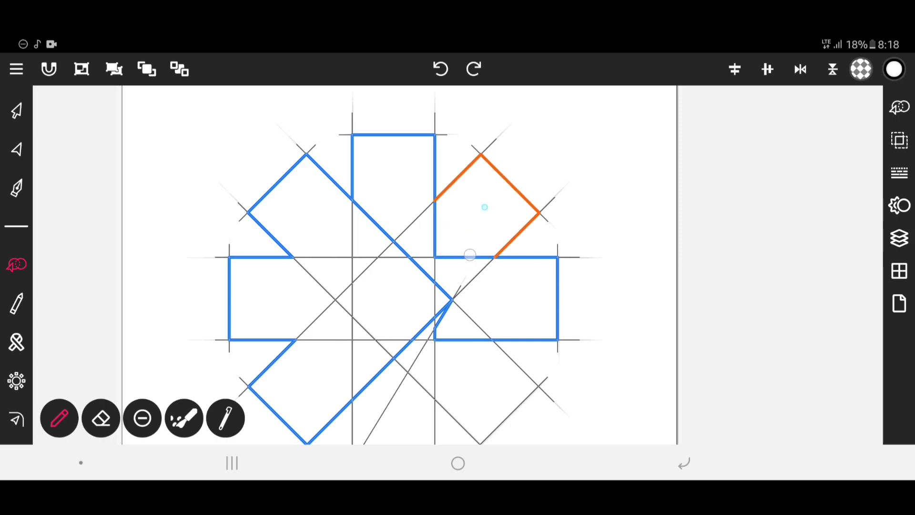
{"action": "scroll", "coordinate": [428, 266], "scroll_direction": "down", "scroll_amount": 5}
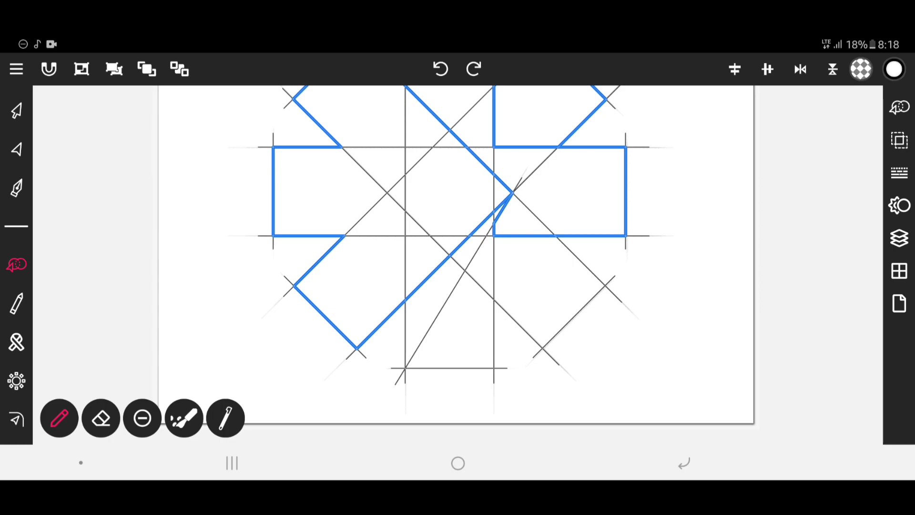
Trace the narrow sliver from the bottom guide up the long diagonal to the centre, closing it
{"action": "mouse_move", "coordinate": [404, 300]}
{"action": "left_mouse_down"}
{"action": "mouse_move", "coordinate": [405, 368]}
{"action": "mouse_move", "coordinate": [486, 234]}
{"action": "left_mouse_up"}
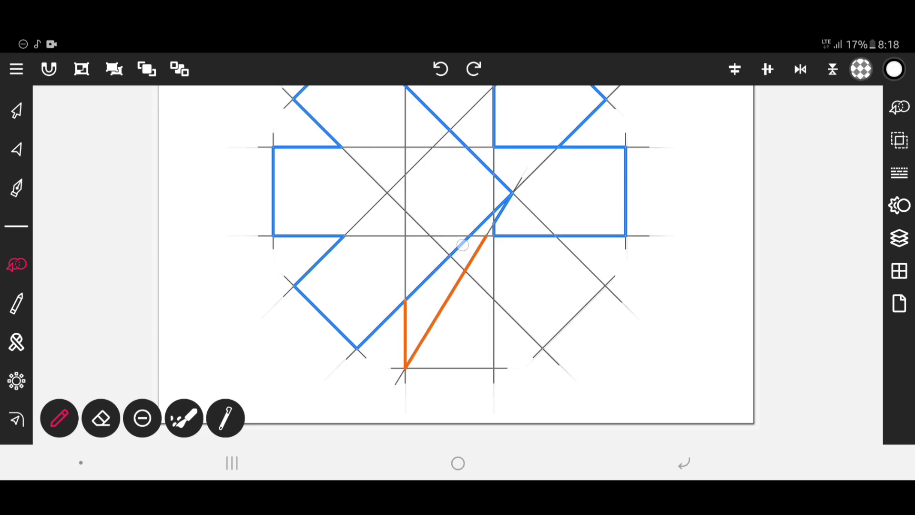
{"action": "scroll", "coordinate": [543, 203], "scroll_direction": "up", "scroll_amount": 1}
{"action": "scroll", "coordinate": [543, 203], "scroll_direction": "up", "scroll_amount": 3}
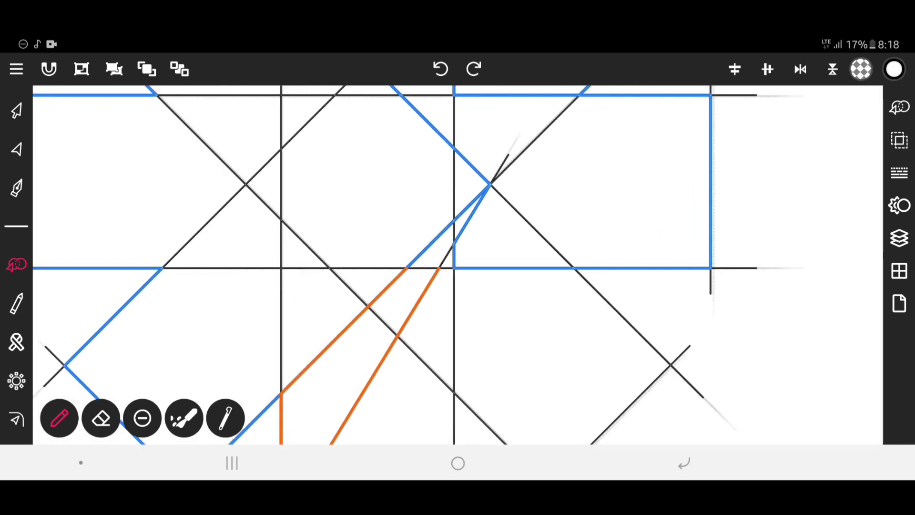
{"action": "scroll", "coordinate": [543, 203], "scroll_direction": "up", "scroll_amount": 2}
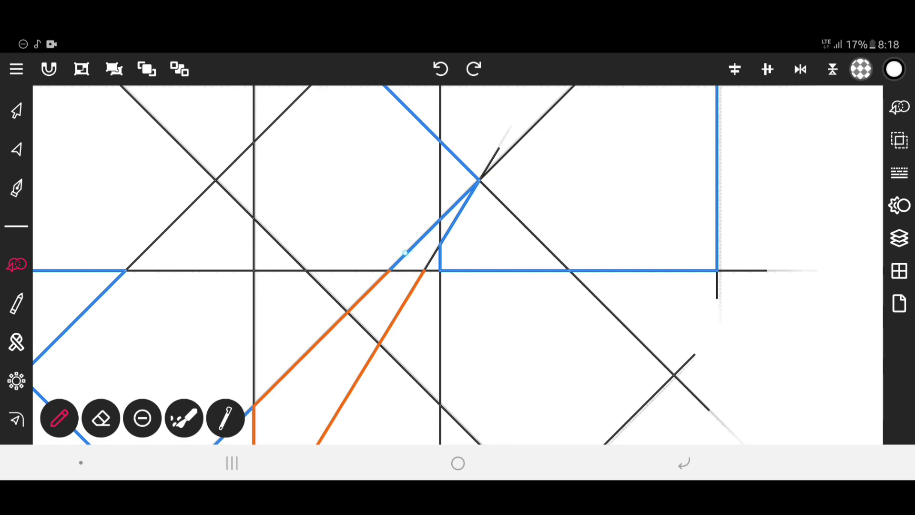
{"action": "left_click_drag", "start_coordinate": [405, 252], "coordinate": [440, 219]}
{"action": "left_click_drag", "start_coordinate": [424, 269], "coordinate": [479, 180]}
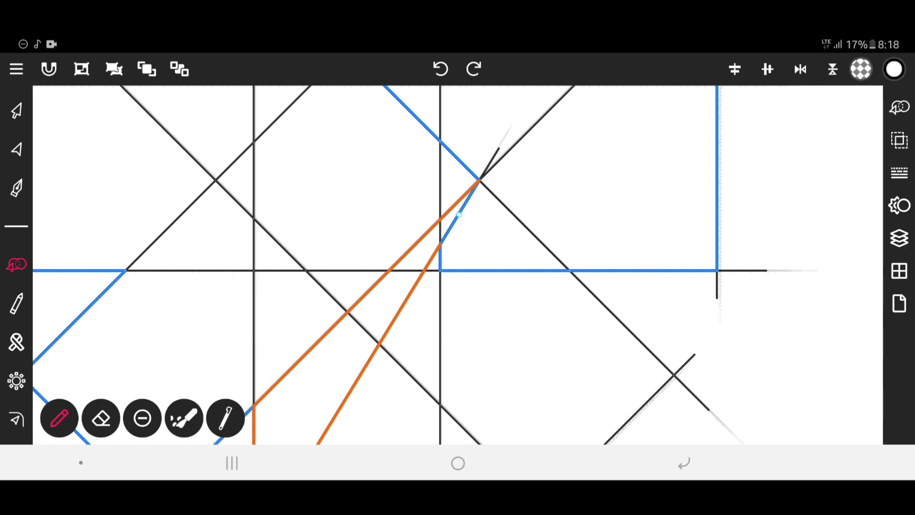
{"action": "left_click", "coordinate": [459, 215]}
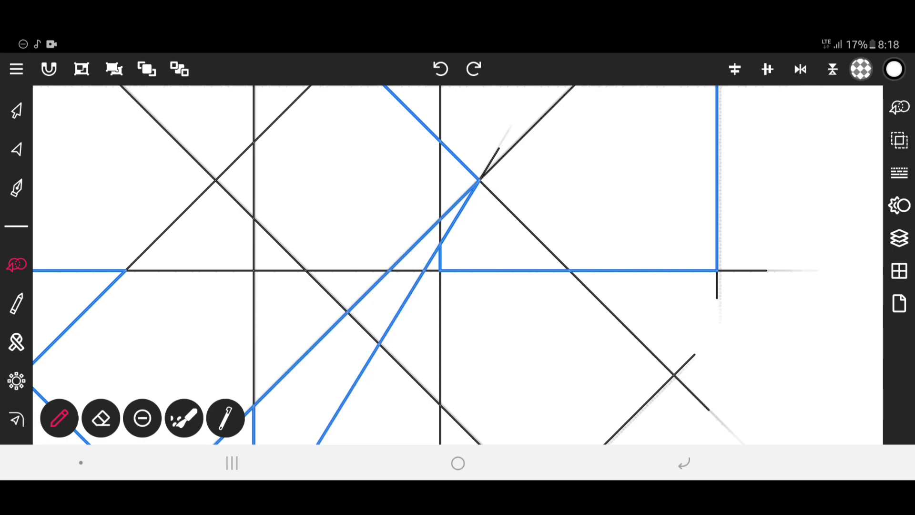
{"action": "scroll", "coordinate": [626, 371], "scroll_direction": "down", "scroll_amount": 3}
{"action": "scroll", "coordinate": [414, 258], "scroll_direction": "down", "scroll_amount": 2}
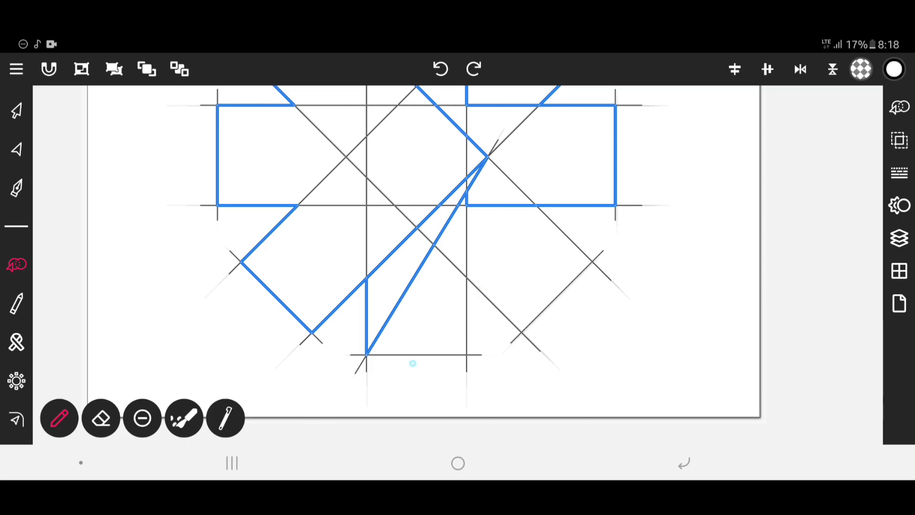
Trace the lower-right piece along the bottom, vertical, diagonal and horizontal guide edges
{"action": "left_click", "coordinate": [405, 357]}
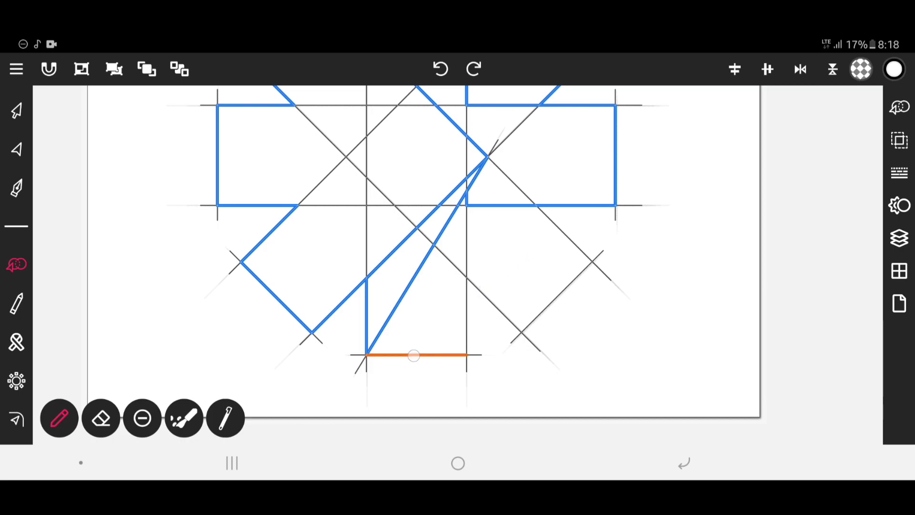
{"action": "left_click", "coordinate": [467, 320]}
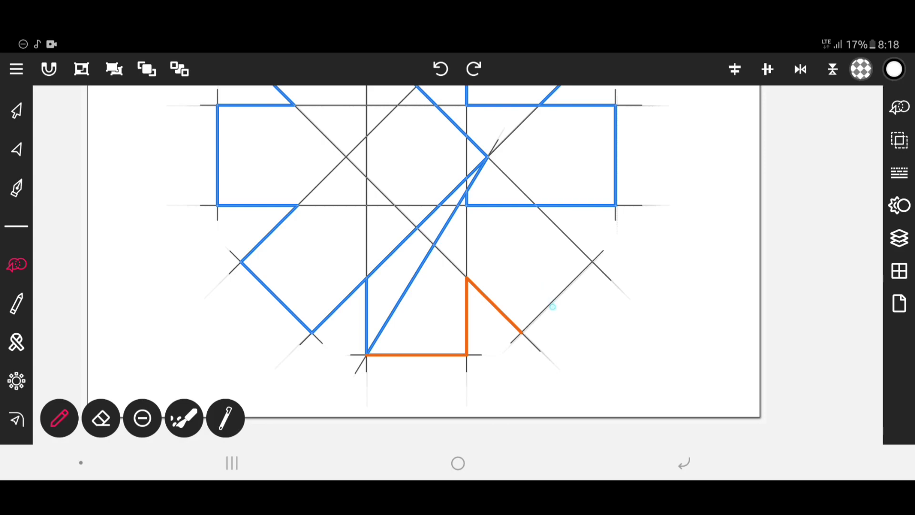
{"action": "left_click", "coordinate": [548, 304]}
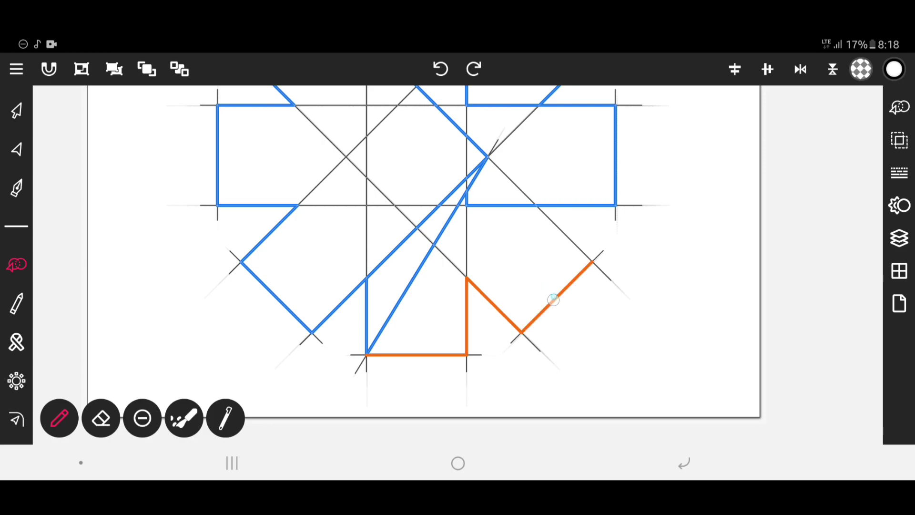
{"action": "left_click", "coordinate": [565, 234]}
{"action": "left_click", "coordinate": [512, 205]}
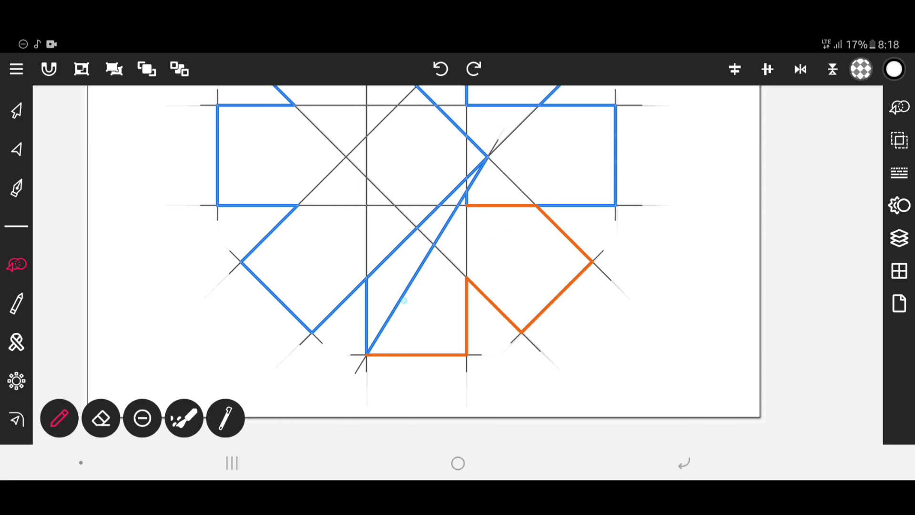
{"action": "left_click", "coordinate": [405, 296]}
{"action": "left_click", "coordinate": [446, 228]}
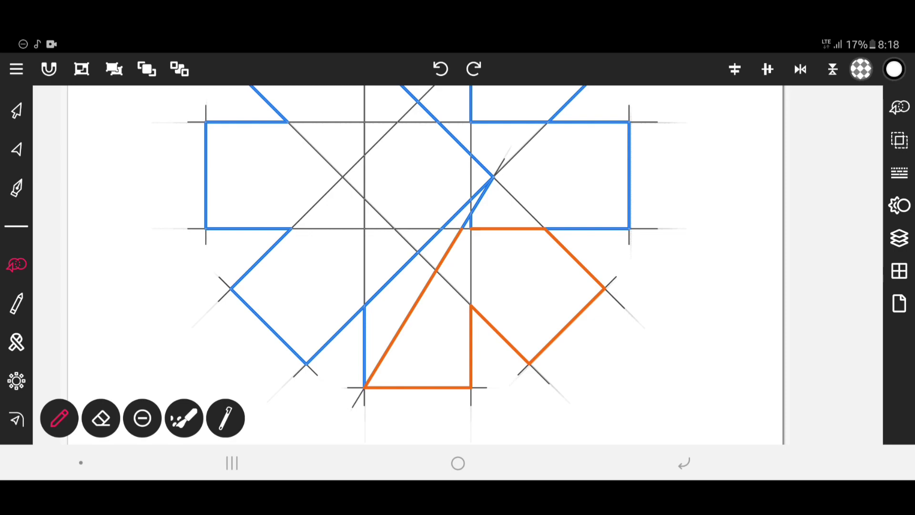
Add the last diagonal stretch, close the loop, and zoom out to view the star
{"action": "scroll", "coordinate": [473, 168], "scroll_direction": "up", "scroll_amount": 2}
{"action": "scroll", "coordinate": [473, 168], "scroll_direction": "up", "scroll_amount": 2}
{"action": "scroll", "coordinate": [473, 168], "scroll_direction": "up", "scroll_amount": 1}
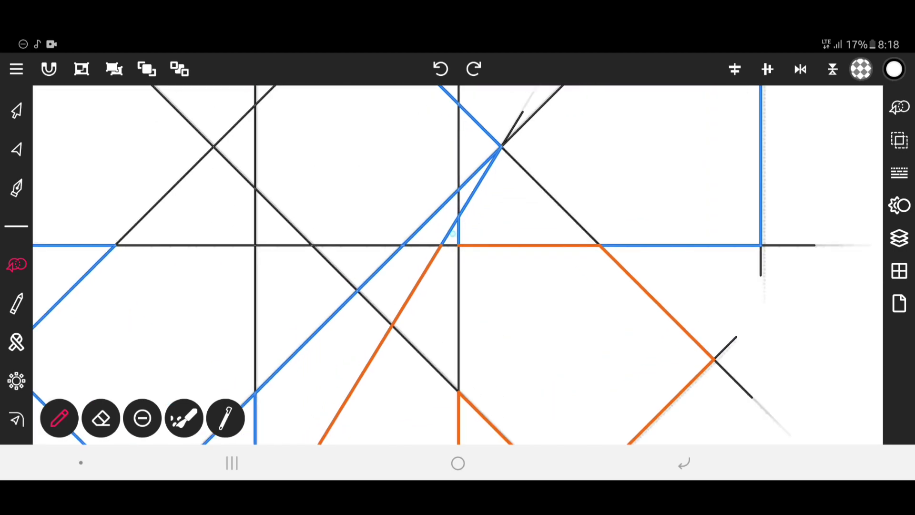
{"action": "left_click", "coordinate": [463, 233]}
{"action": "left_click", "coordinate": [457, 231]}
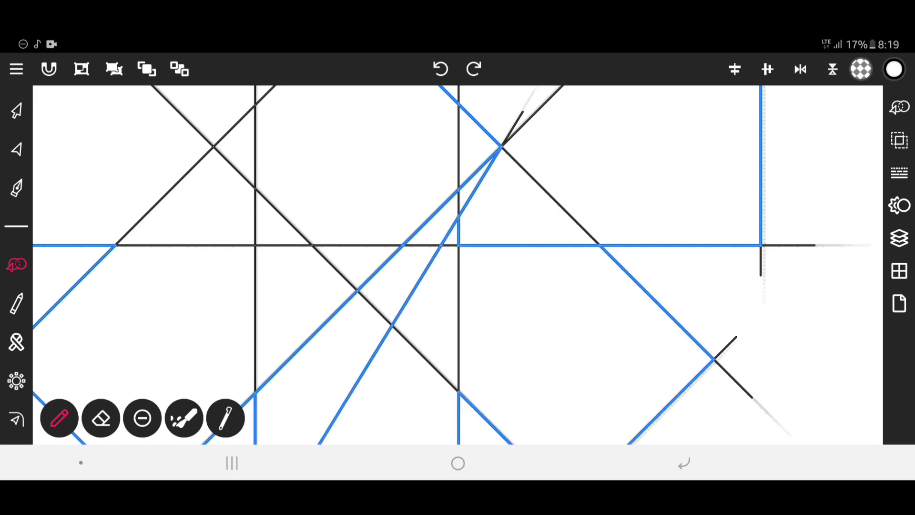
{"action": "scroll", "coordinate": [477, 248], "scroll_direction": "down", "scroll_amount": 3}
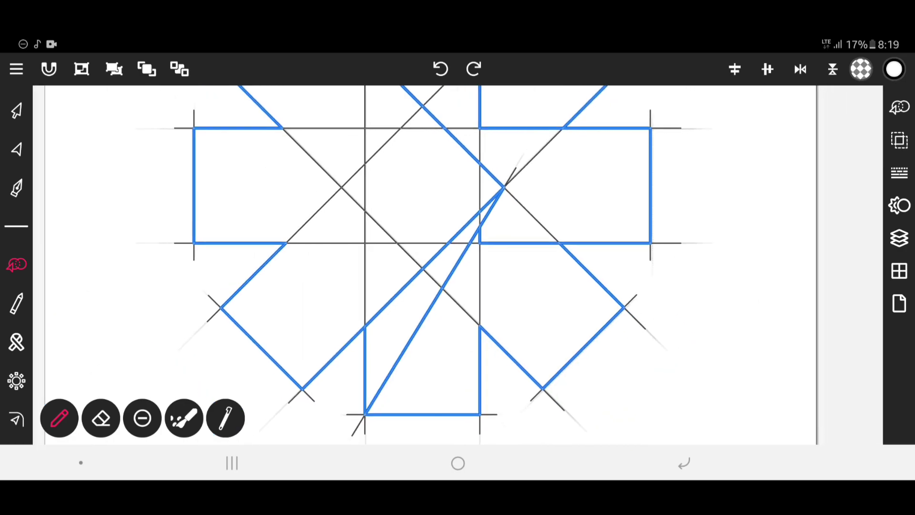
{"action": "scroll", "coordinate": [477, 248], "scroll_direction": "down", "scroll_amount": 2}
{"action": "scroll", "coordinate": [476, 247], "scroll_direction": "down", "scroll_amount": 2}
{"action": "scroll", "coordinate": [457, 257], "scroll_direction": "down", "scroll_amount": 2}
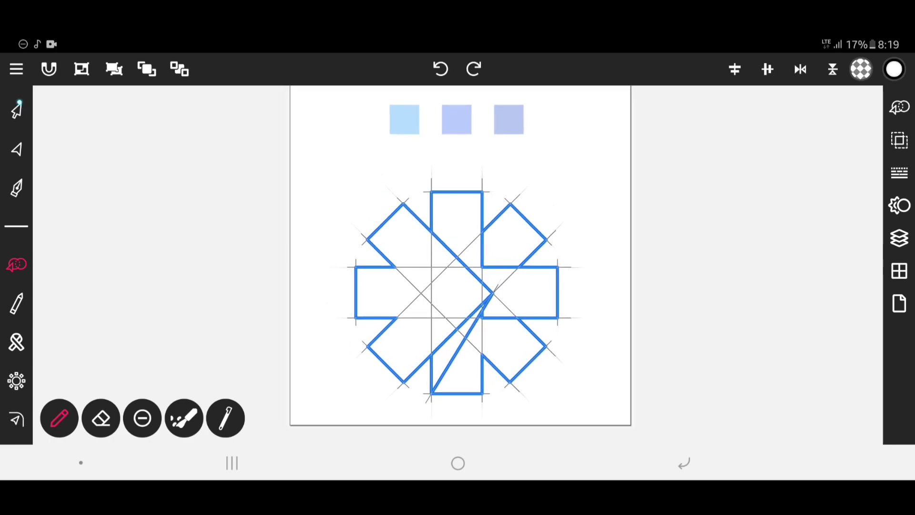
Set sketch layer layer1's opacity to maximum in its layer properties and save
{"action": "left_click", "coordinate": [17, 107]}
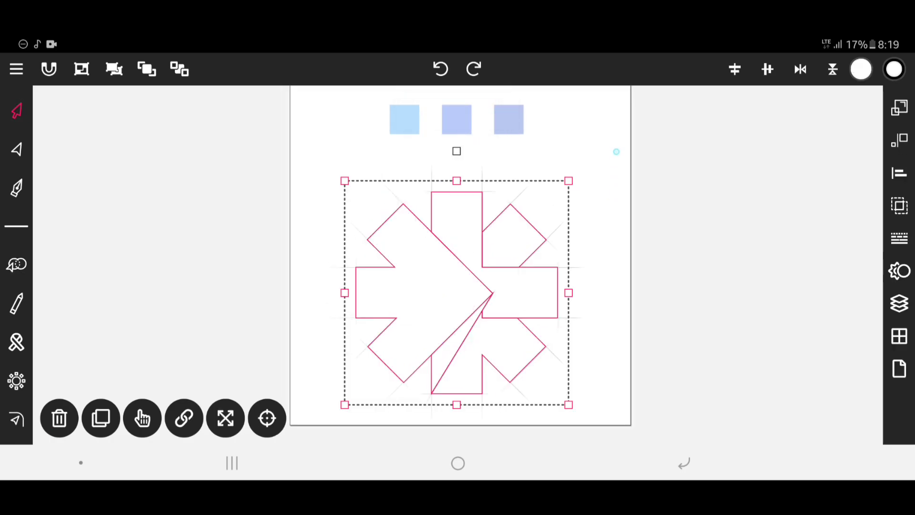
{"action": "left_click", "coordinate": [609, 144]}
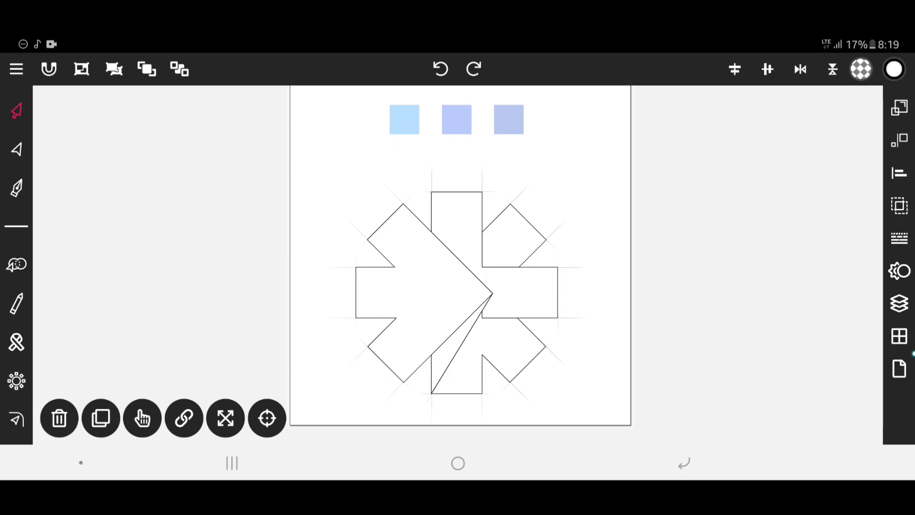
{"action": "left_click", "coordinate": [896, 302]}
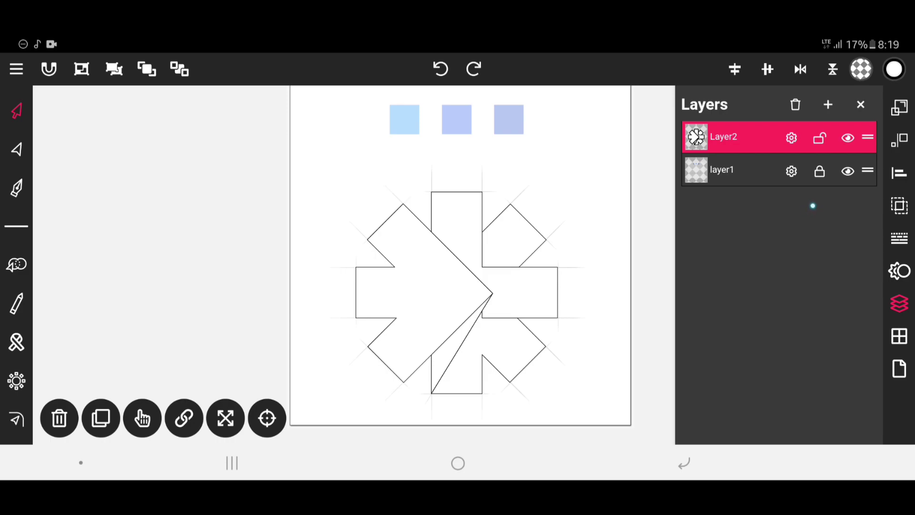
{"action": "left_click", "coordinate": [791, 171]}
{"action": "left_click_drag", "start_coordinate": [508, 208], "coordinate": [874, 204]}
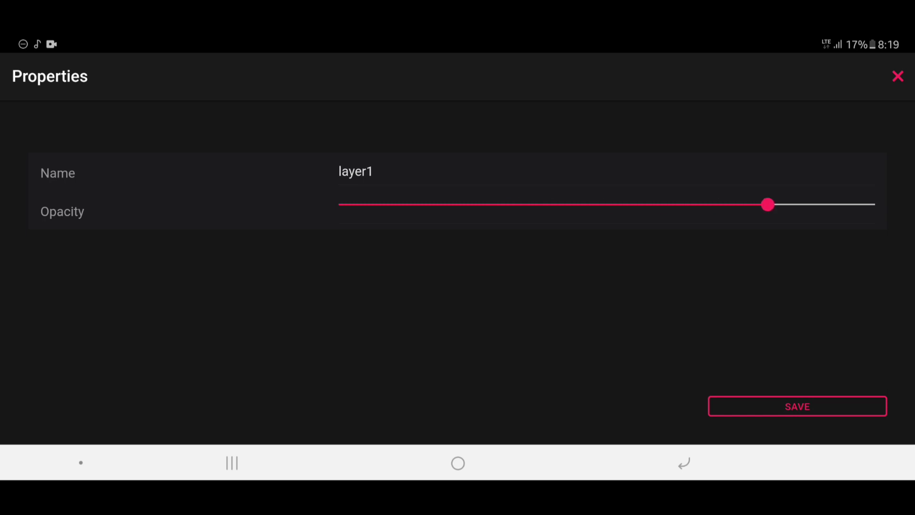
{"action": "left_click", "coordinate": [808, 413]}
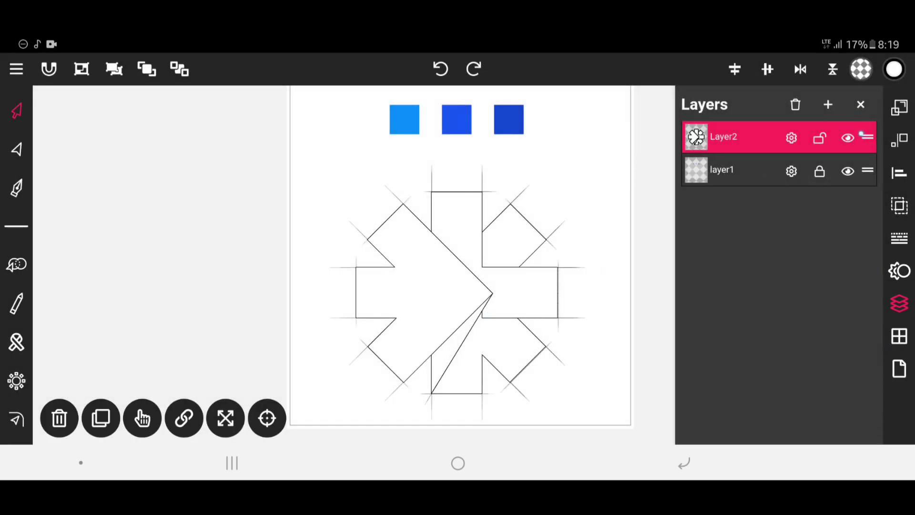
{"action": "left_click", "coordinate": [860, 104]}
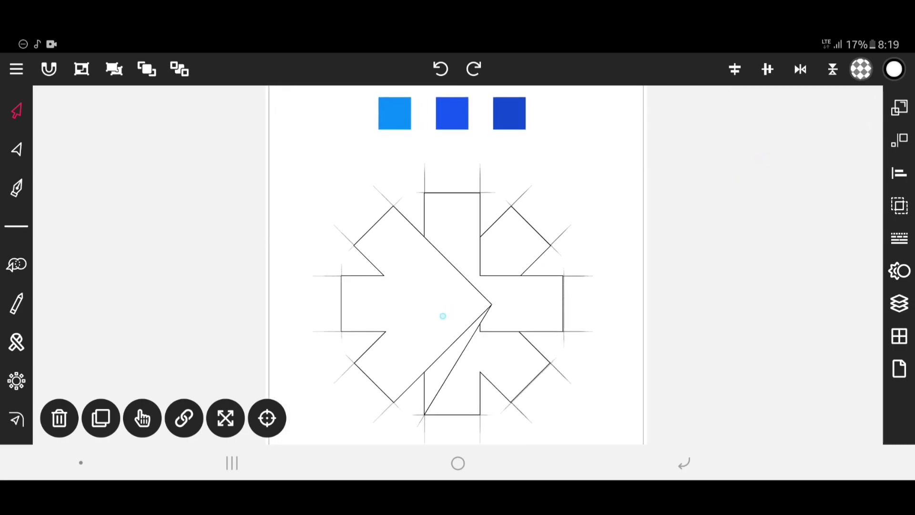
Fill the left arrow-shaped piece with blue
{"action": "left_click", "coordinate": [443, 316]}
{"action": "left_click", "coordinate": [861, 71]}
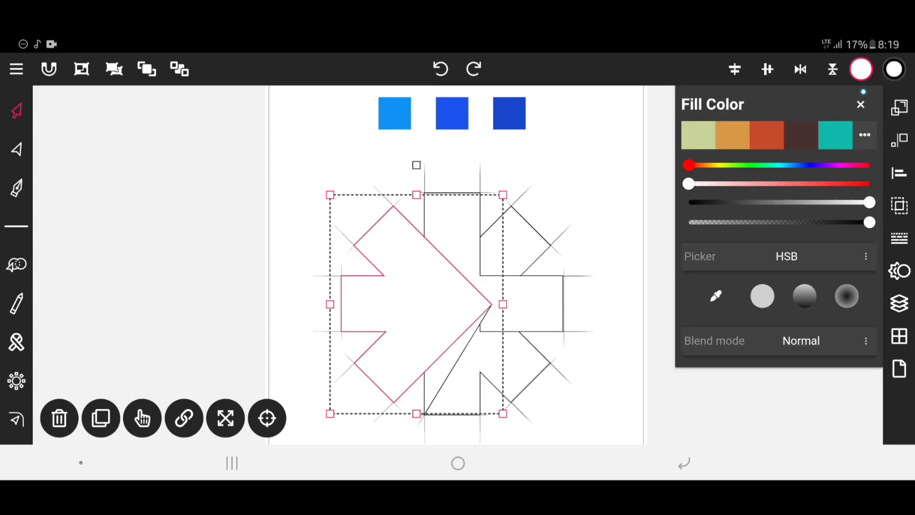
{"action": "left_click", "coordinate": [726, 298]}
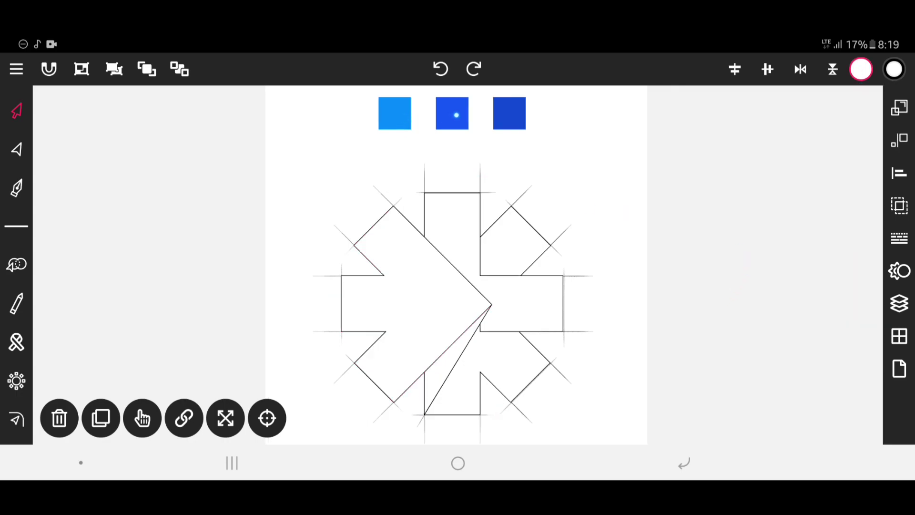
{"action": "left_click", "coordinate": [456, 115]}
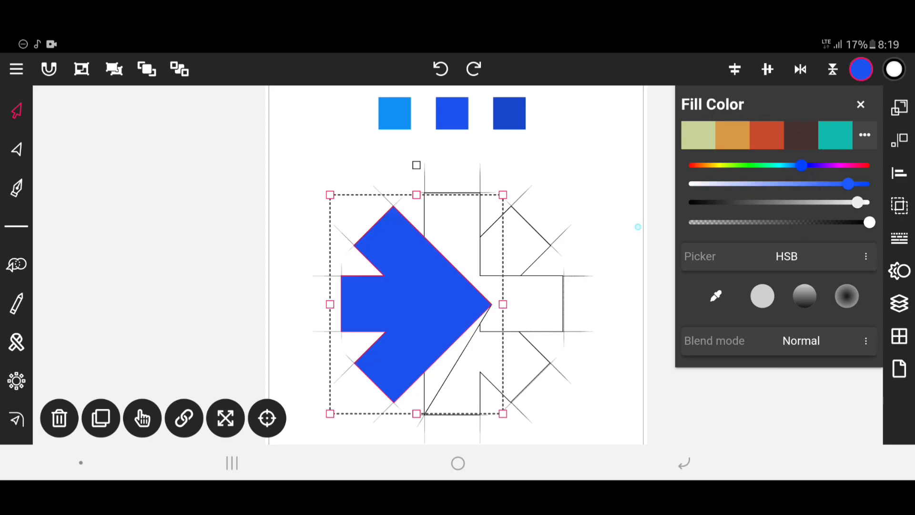
{"action": "left_click", "coordinate": [498, 230]}
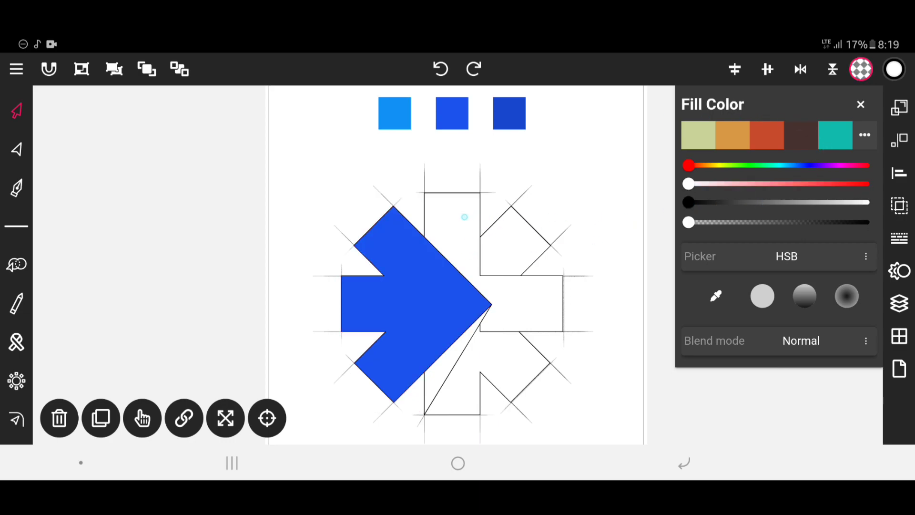
Fill the upper cross piece with light blue and the diamond with the middle blue swatch
{"action": "left_click", "coordinate": [477, 240]}
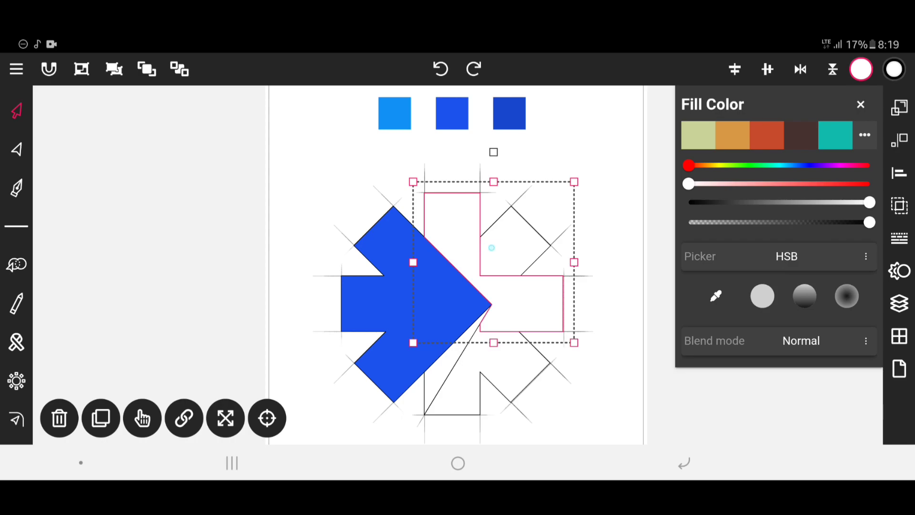
{"action": "left_click_drag", "start_coordinate": [716, 295], "coordinate": [397, 119]}
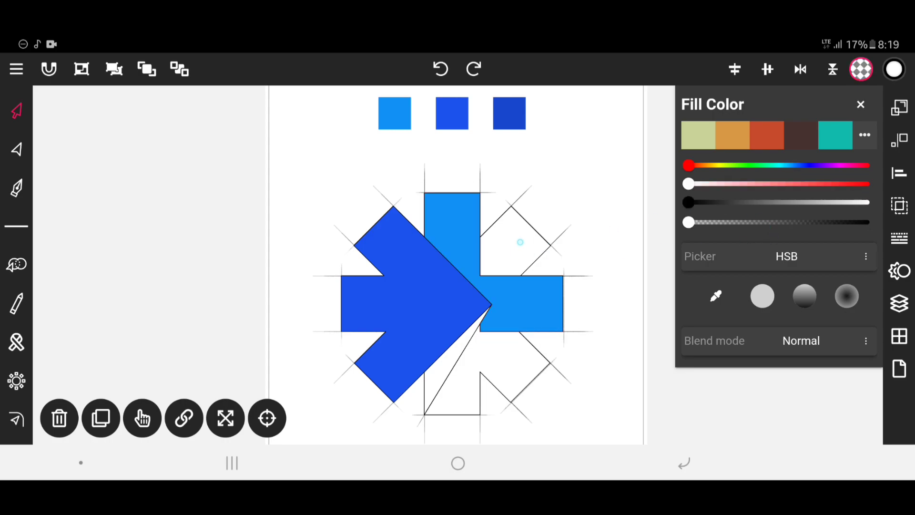
{"action": "left_click", "coordinate": [519, 242]}
{"action": "left_click_drag", "start_coordinate": [716, 295], "coordinate": [719, 295]}
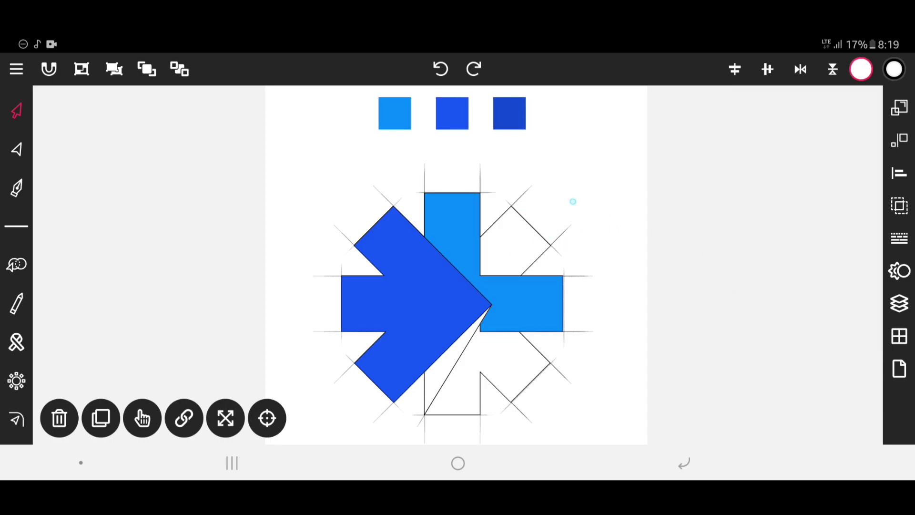
{"action": "left_click_drag", "start_coordinate": [573, 201], "coordinate": [457, 118]}
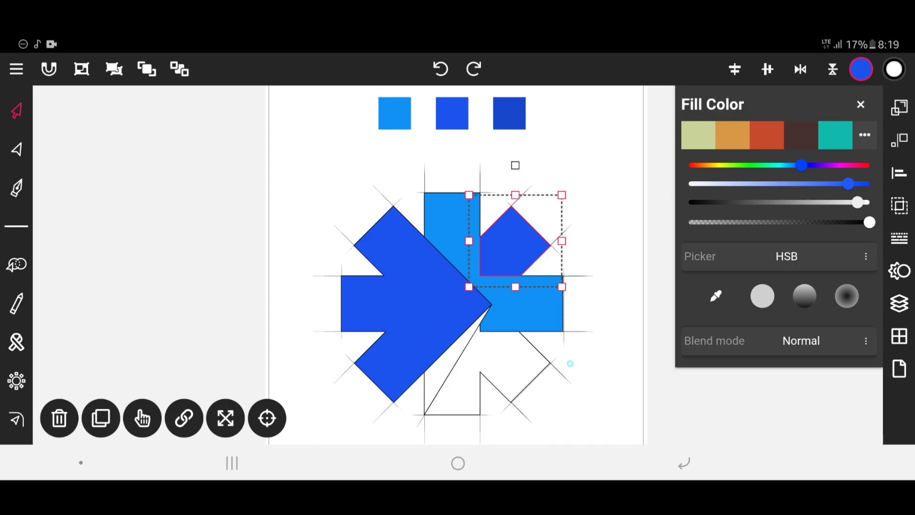
Fill the lower arrow piece with a swatch blue and the thin triangle with dark blue
{"action": "left_click", "coordinate": [509, 362]}
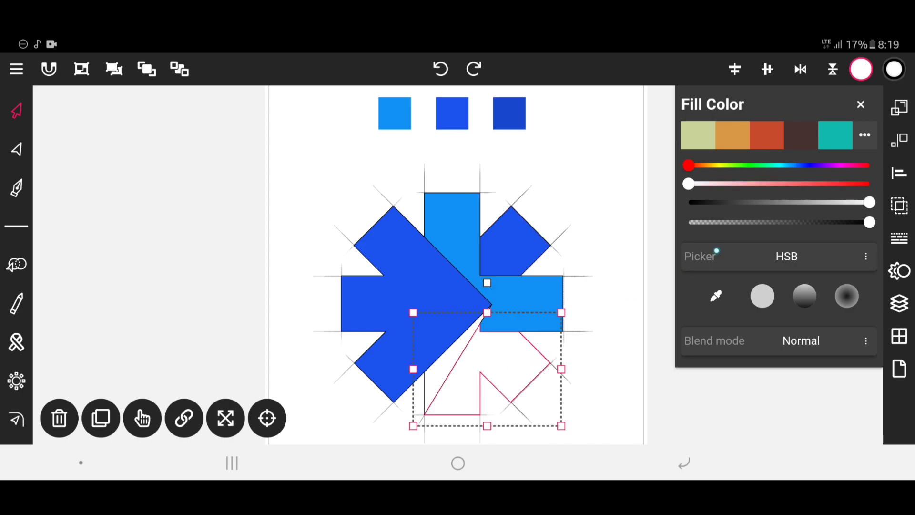
{"action": "left_click_drag", "start_coordinate": [715, 296], "coordinate": [478, 135]}
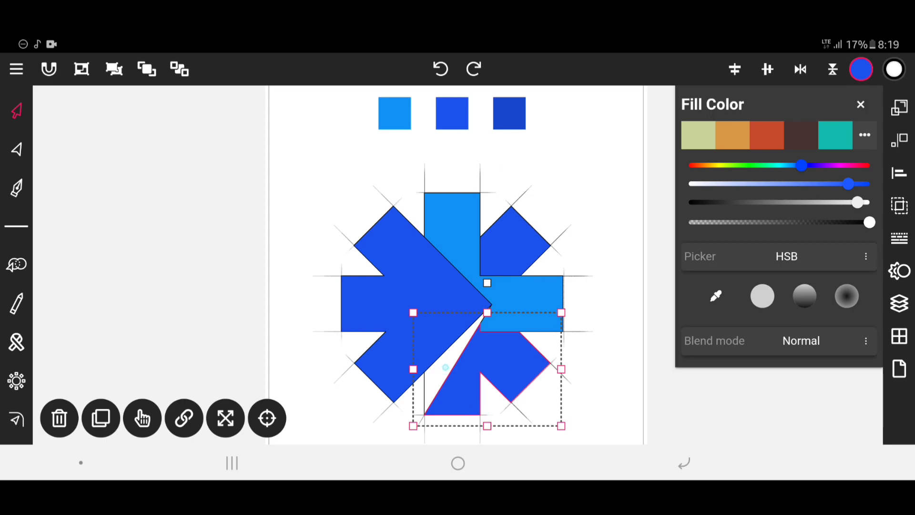
{"action": "left_click", "coordinate": [445, 367]}
{"action": "left_click", "coordinate": [708, 309]}
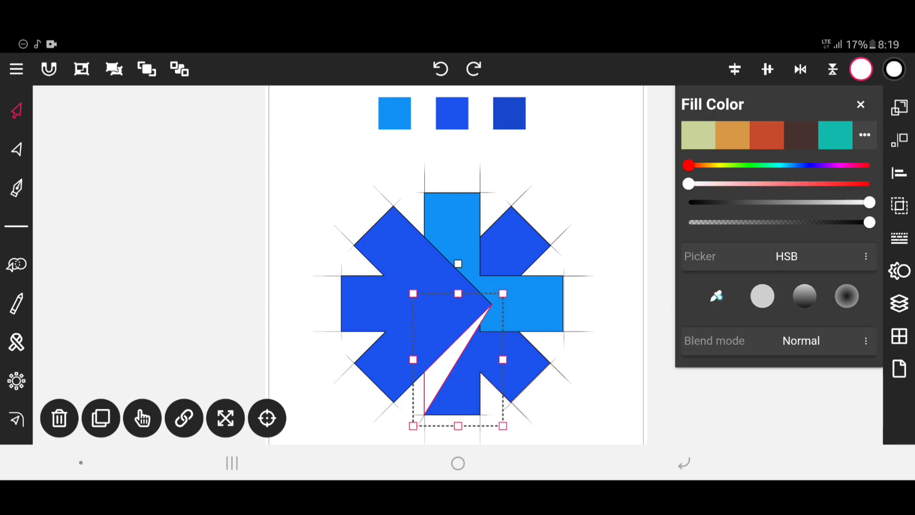
{"action": "left_click", "coordinate": [510, 114]}
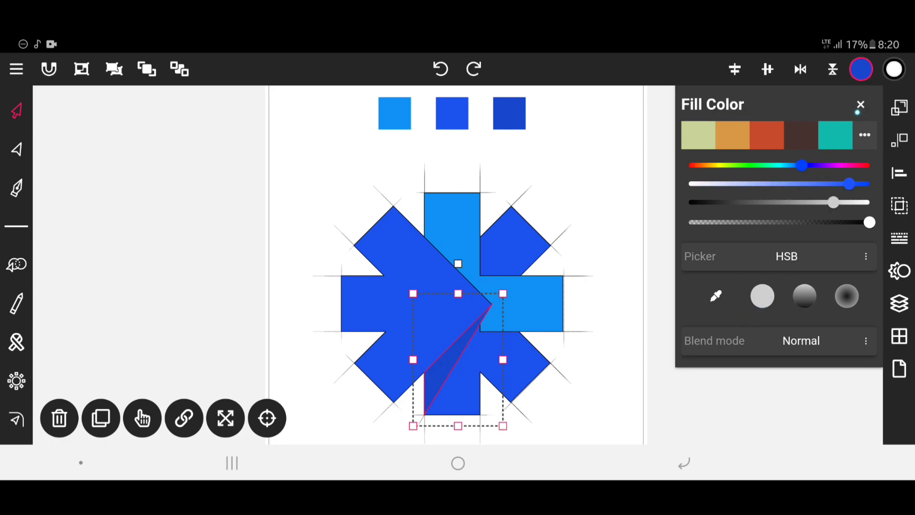
{"action": "left_click", "coordinate": [860, 104]}
{"action": "left_click", "coordinate": [635, 270]}
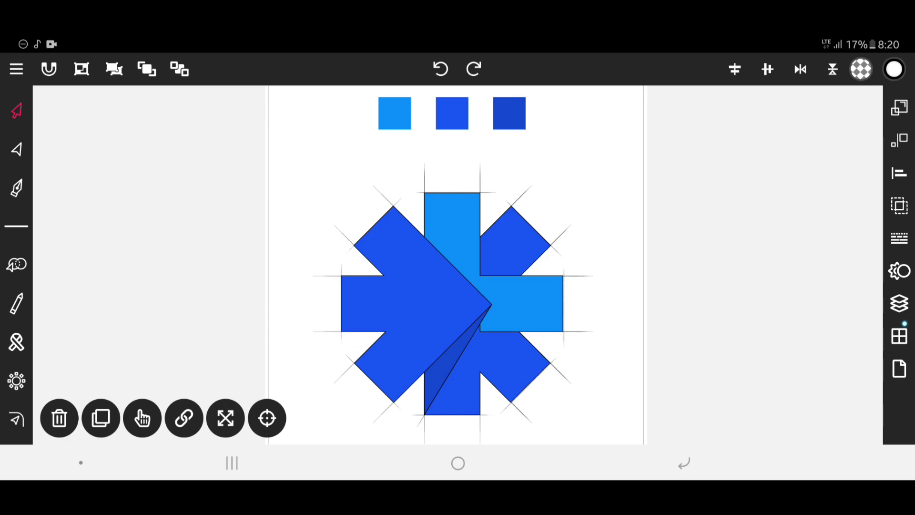
Unlock and delete sketch layer layer1, then clear the selection
{"action": "left_click", "coordinate": [898, 302]}
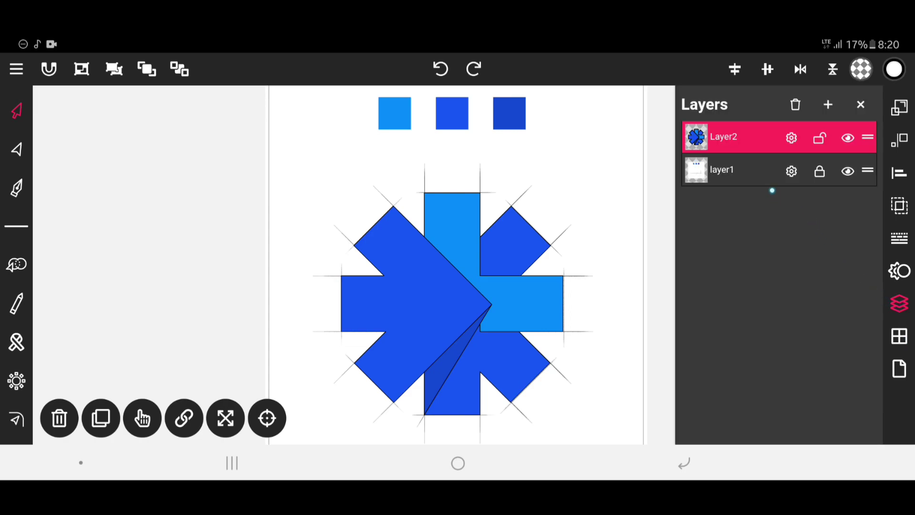
{"action": "left_click", "coordinate": [819, 172]}
{"action": "left_click", "coordinate": [742, 178]}
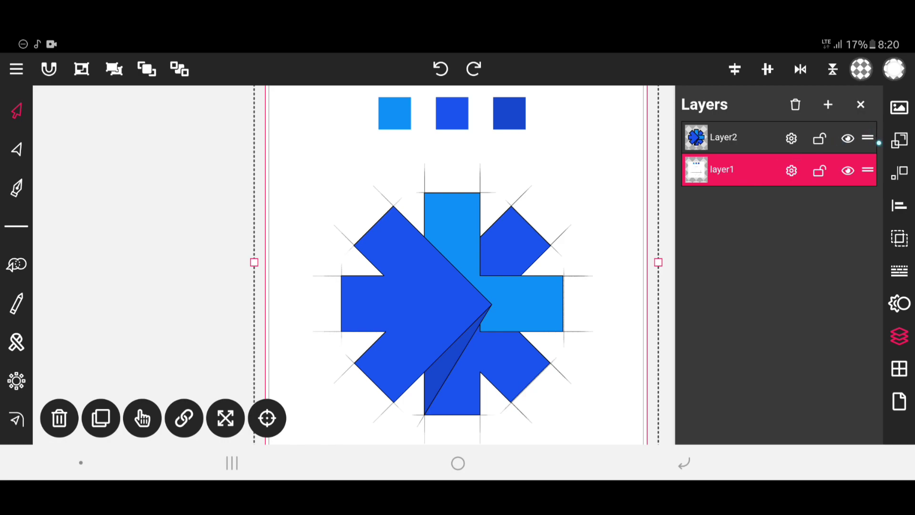
{"action": "left_click", "coordinate": [792, 105]}
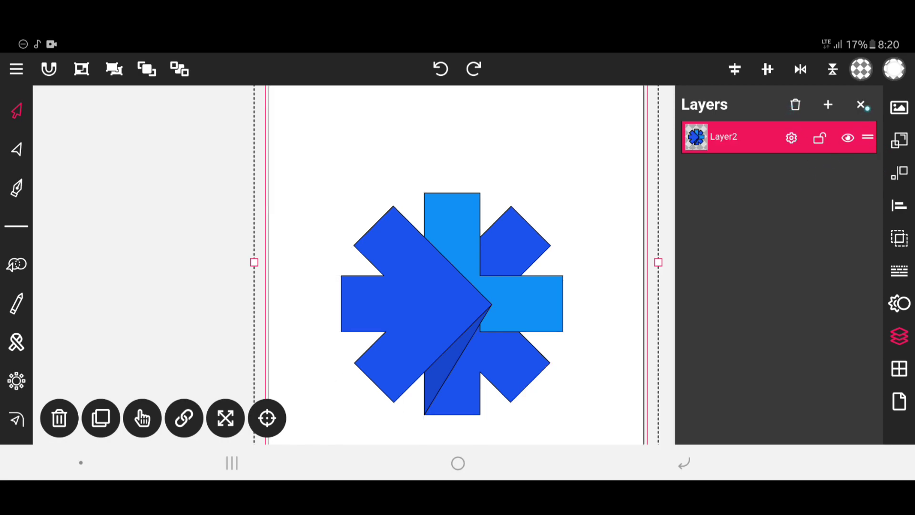
{"action": "left_click", "coordinate": [860, 106]}
{"action": "left_click_drag", "start_coordinate": [683, 322], "coordinate": [699, 322]}
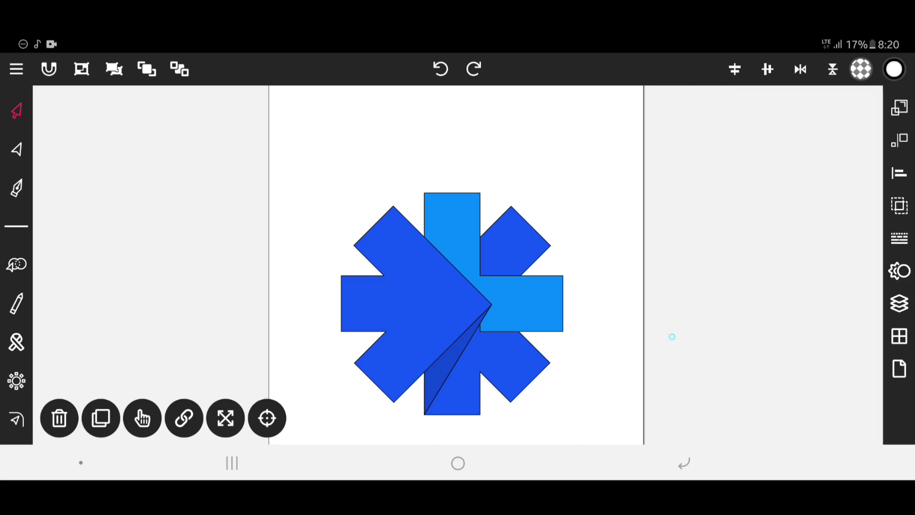
Box-select all logo shapes, move them up, and shrink them slightly from centre, keeping proportions
{"action": "scroll", "coordinate": [457, 264], "scroll_direction": "down", "scroll_amount": 3}
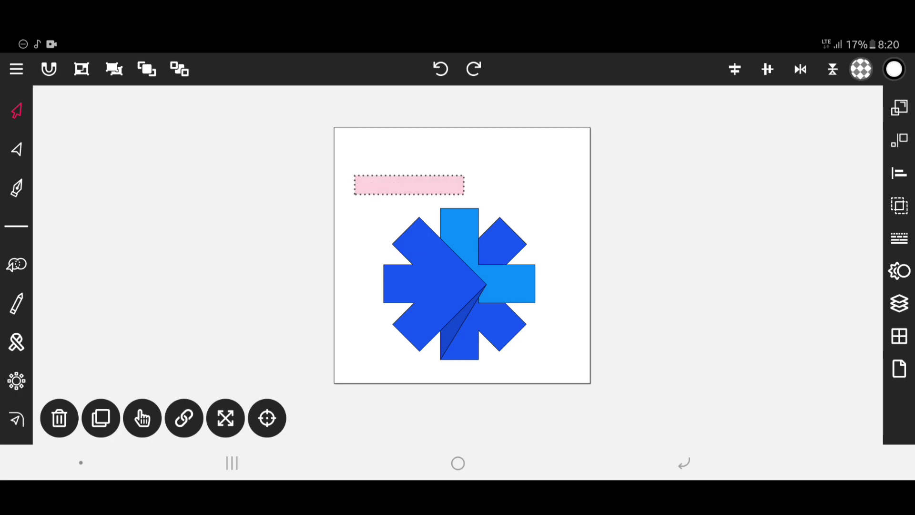
{"action": "mouse_move", "coordinate": [355, 176]}
{"action": "left_mouse_down"}
{"action": "mouse_move", "coordinate": [559, 349]}
{"action": "mouse_move", "coordinate": [562, 381]}
{"action": "left_mouse_up"}
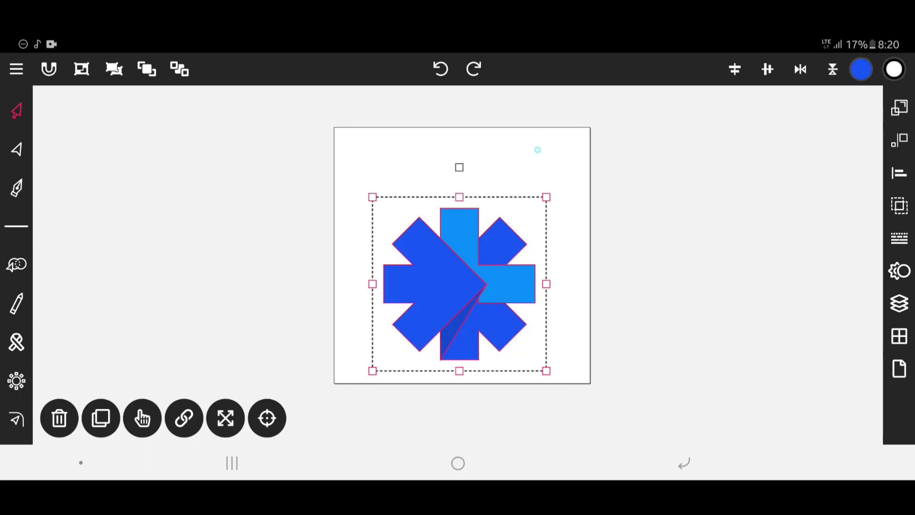
{"action": "mouse_move", "coordinate": [459, 283]}
{"action": "left_mouse_down"}
{"action": "mouse_move", "coordinate": [458, 251]}
{"action": "mouse_move", "coordinate": [475, 251]}
{"action": "left_mouse_up"}
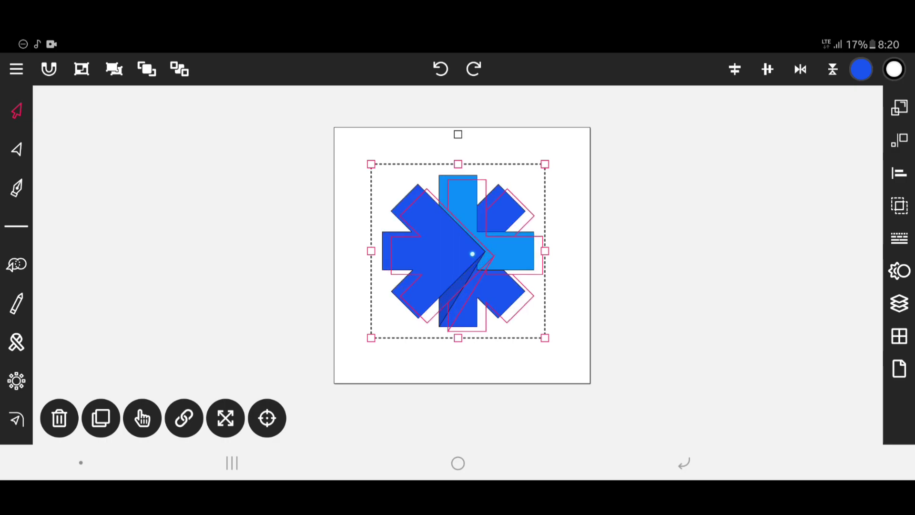
{"action": "left_click", "coordinate": [225, 418]}
{"action": "left_click", "coordinate": [184, 417]}
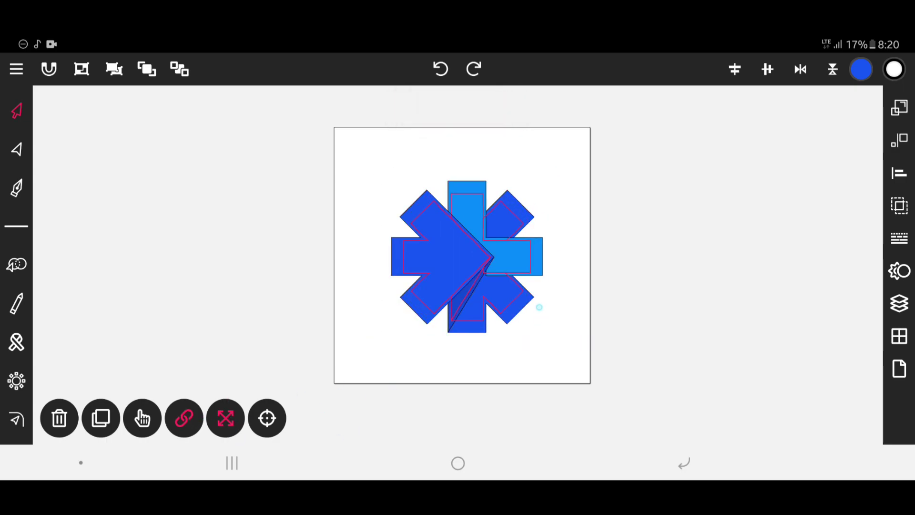
{"action": "left_click_drag", "start_coordinate": [537, 315], "coordinate": [540, 307]}
{"action": "scroll", "coordinate": [463, 257], "scroll_direction": "up", "scroll_amount": 2}
{"action": "scroll", "coordinate": [462, 258], "scroll_direction": "up", "scroll_amount": 2}
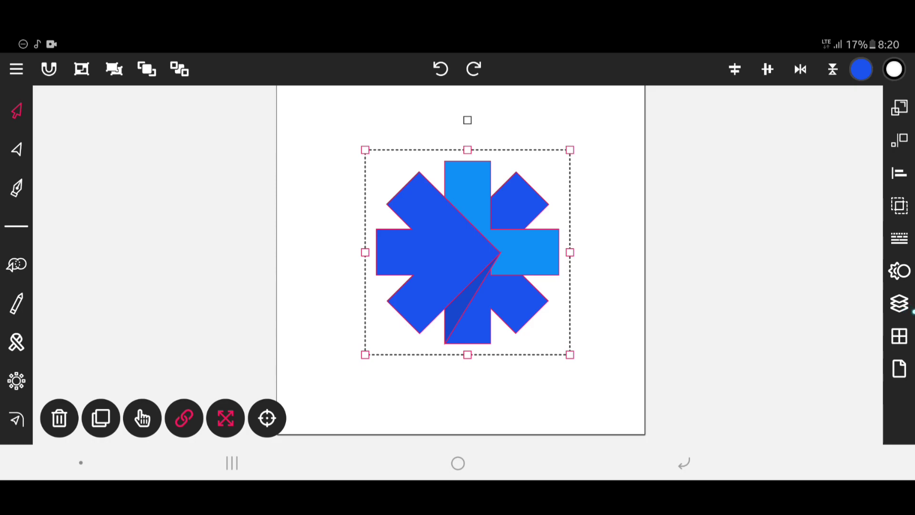
Set the selected logo shapes' stroke width from 1 to 0, then deselect
{"action": "left_click", "coordinate": [899, 238]}
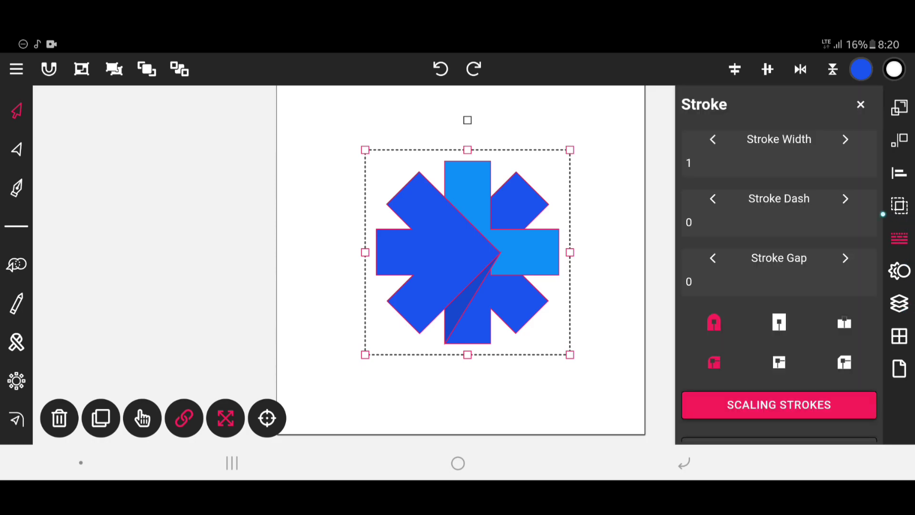
{"action": "left_click", "coordinate": [712, 138]}
{"action": "left_click", "coordinate": [860, 104]}
{"action": "left_click", "coordinate": [725, 249]}
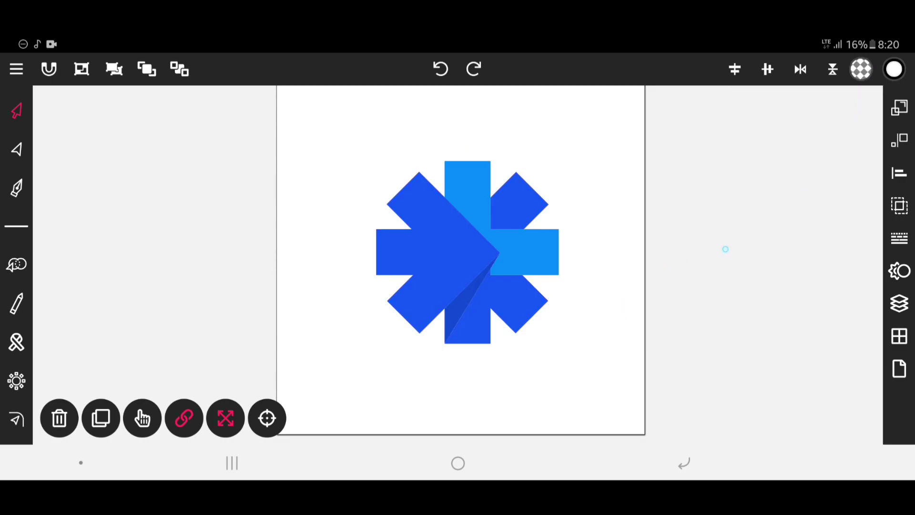
{"action": "scroll", "coordinate": [428, 251], "scroll_direction": "up", "scroll_amount": 5}
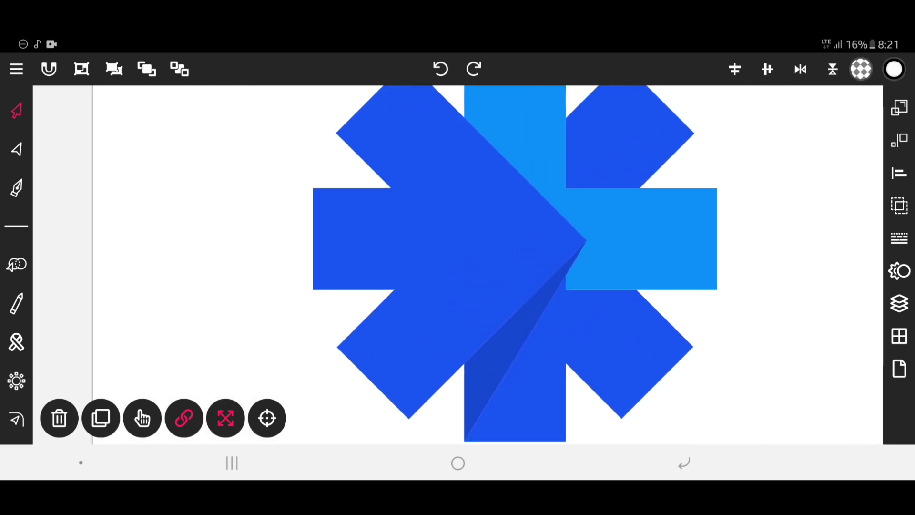
{"action": "scroll", "coordinate": [477, 264], "scroll_direction": "down", "scroll_amount": 1}
{"action": "scroll", "coordinate": [477, 265], "scroll_direction": "down", "scroll_amount": 3}
{"action": "scroll", "coordinate": [477, 265], "scroll_direction": "down", "scroll_amount": 1}
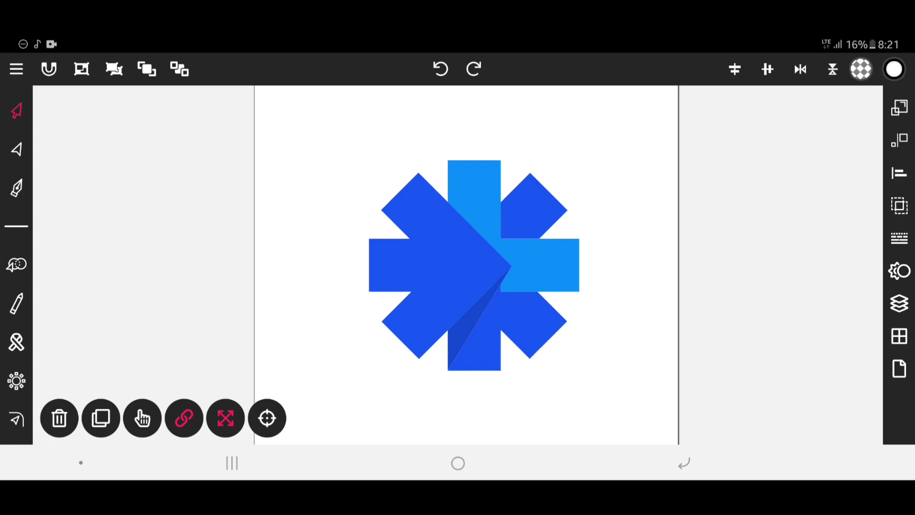
{"action": "scroll", "coordinate": [458, 264], "scroll_direction": "down", "scroll_amount": 2}
{"action": "scroll", "coordinate": [457, 264], "scroll_direction": "up", "scroll_amount": 1}
{"action": "scroll", "coordinate": [457, 264], "scroll_direction": "up", "scroll_amount": 1}
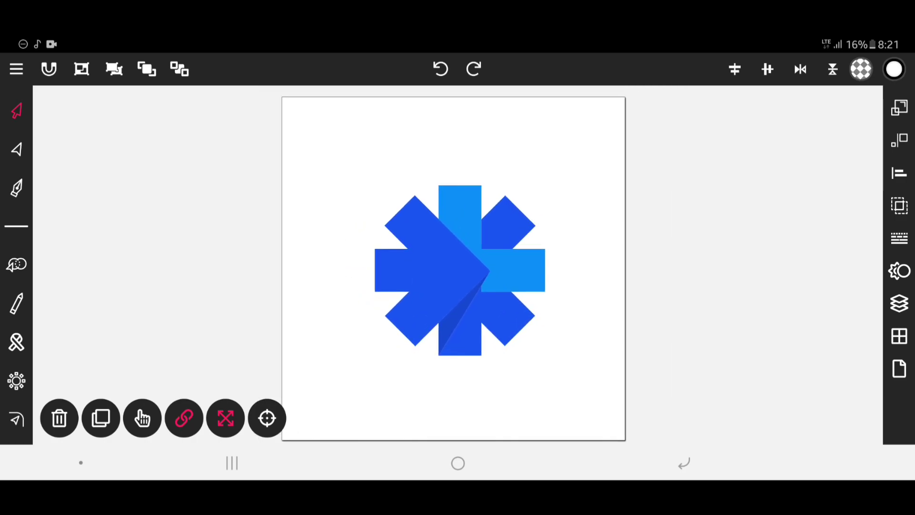
{"action": "scroll", "coordinate": [446, 263], "scroll_direction": "up", "scroll_amount": 1}
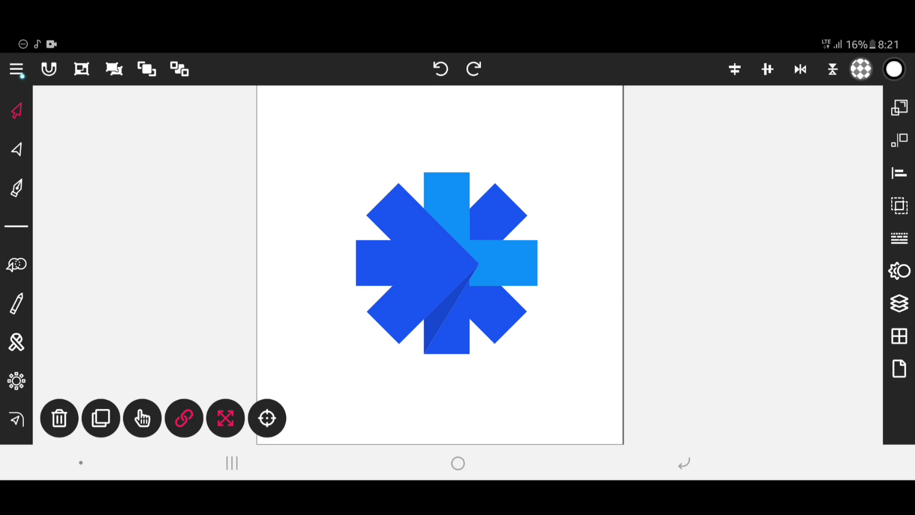
Open Export settings from the main menu and turn off the transparent background
{"action": "left_click", "coordinate": [16, 69]}
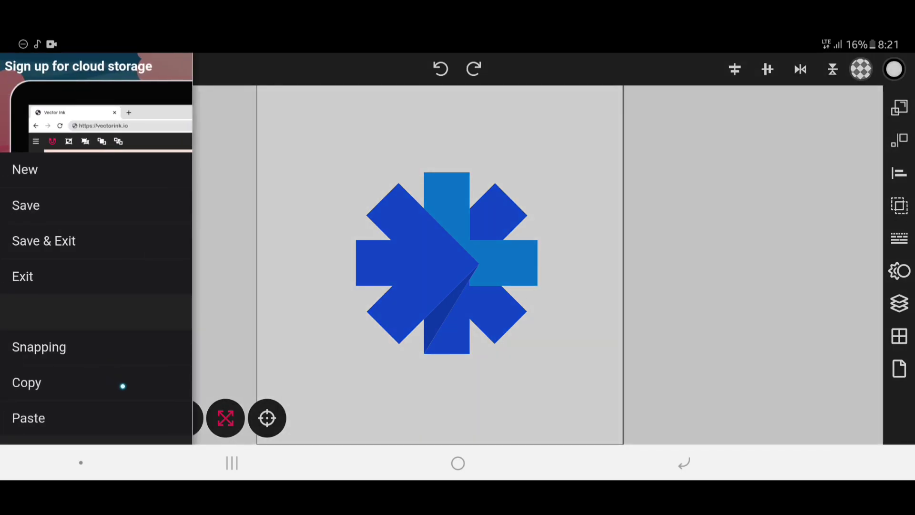
{"action": "left_click_drag", "start_coordinate": [122, 382], "coordinate": [135, 208]}
{"action": "left_click_drag", "start_coordinate": [123, 388], "coordinate": [136, 232]}
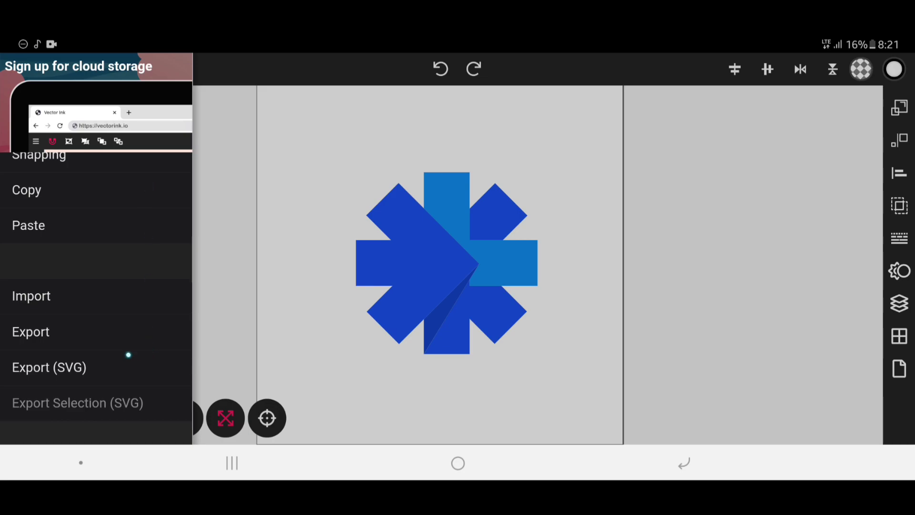
{"action": "left_click", "coordinate": [86, 334]}
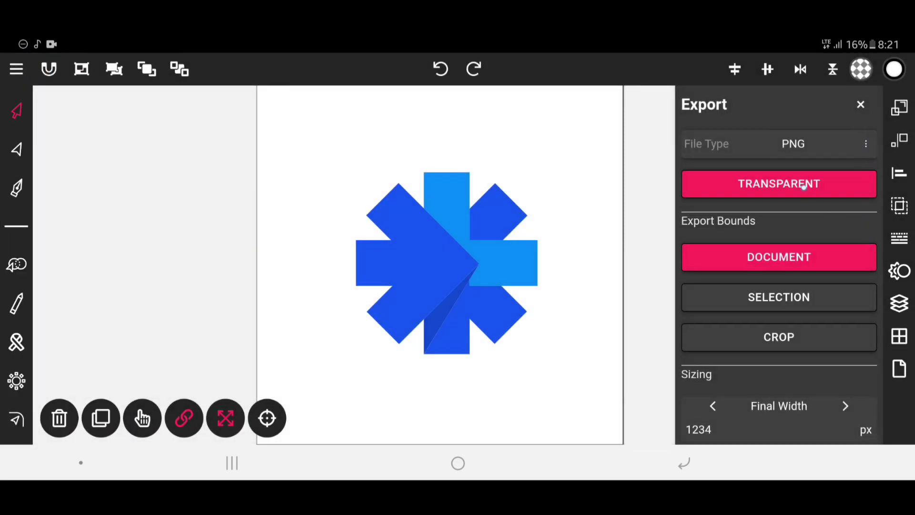
{"action": "left_click", "coordinate": [803, 186]}
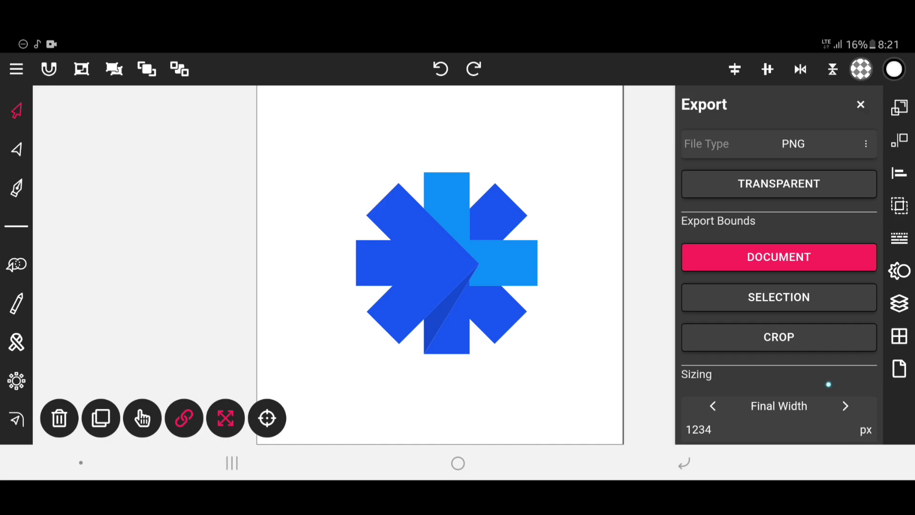
{"action": "scroll", "coordinate": [814, 397], "scroll_direction": "down", "scroll_amount": 2}
{"action": "scroll", "coordinate": [815, 395], "scroll_direction": "down", "scroll_amount": 1}
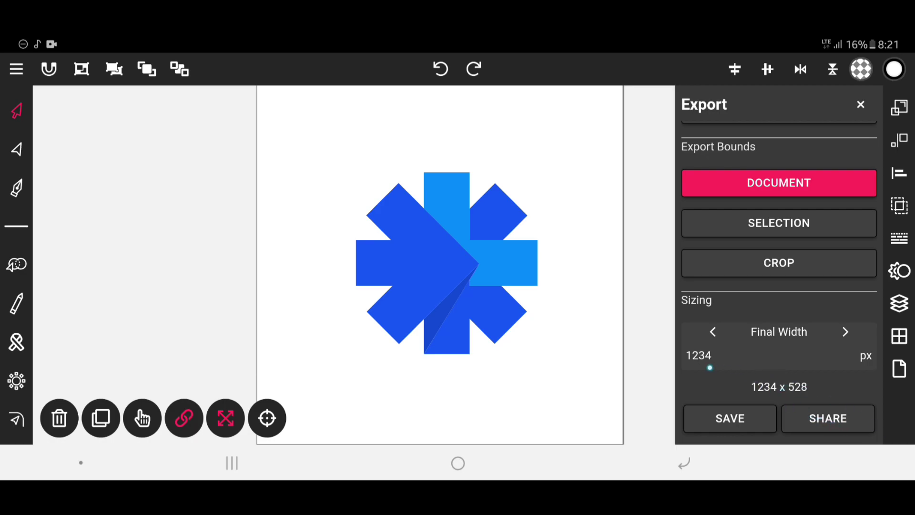
Set the final export width to 3000 px and save the PNG
{"action": "left_click", "coordinate": [703, 359]}
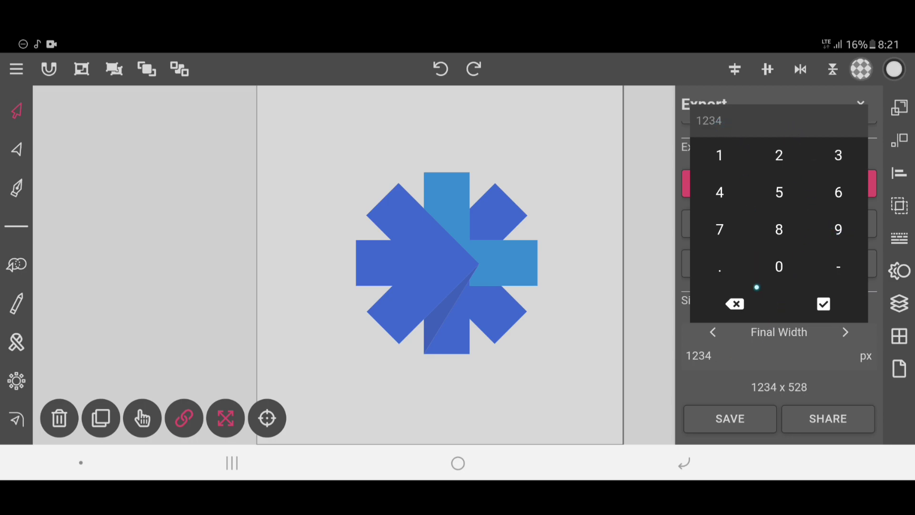
{"action": "left_click", "coordinate": [838, 155]}
{"action": "left_click", "coordinate": [779, 266]}
{"action": "left_click", "coordinate": [779, 267]}
{"action": "left_click", "coordinate": [778, 266]}
{"action": "left_click", "coordinate": [823, 304]}
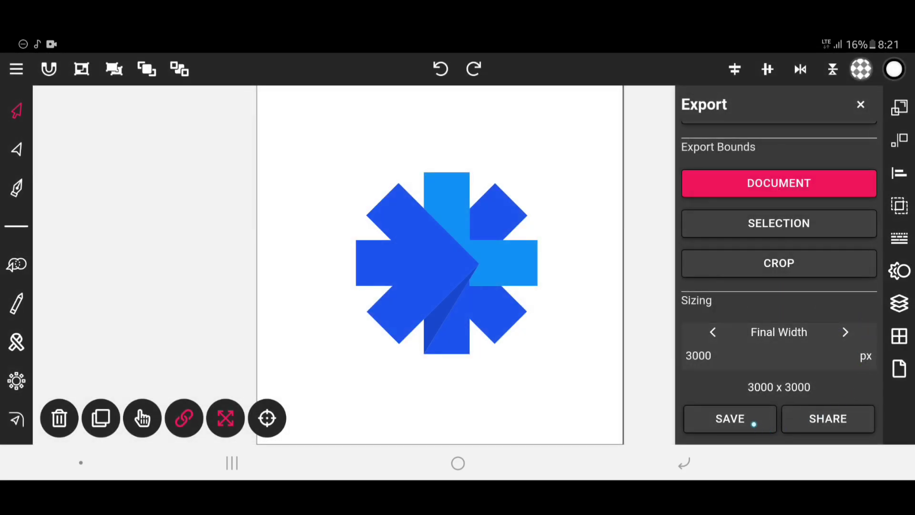
{"action": "left_click", "coordinate": [753, 424]}
Close the Export panel, then choose Save & Exit from the main menu
{"action": "left_click", "coordinate": [861, 107]}
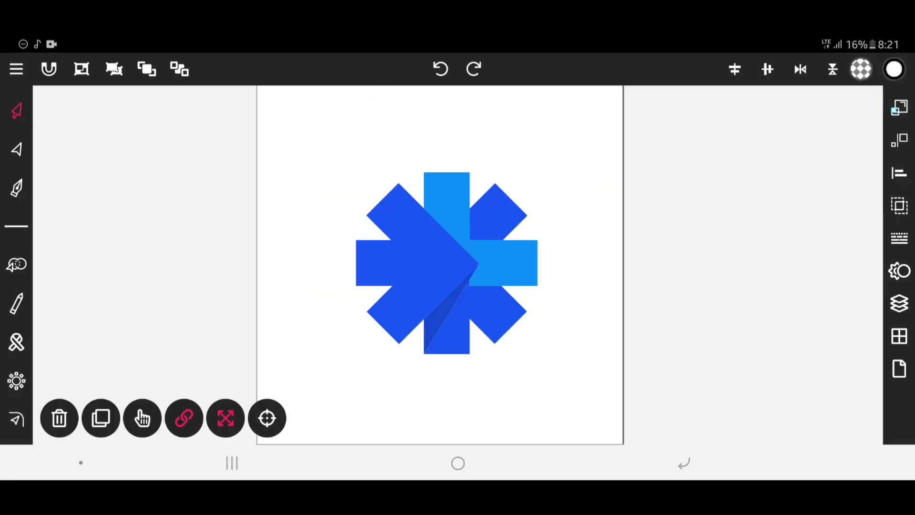
{"action": "left_click", "coordinate": [16, 69]}
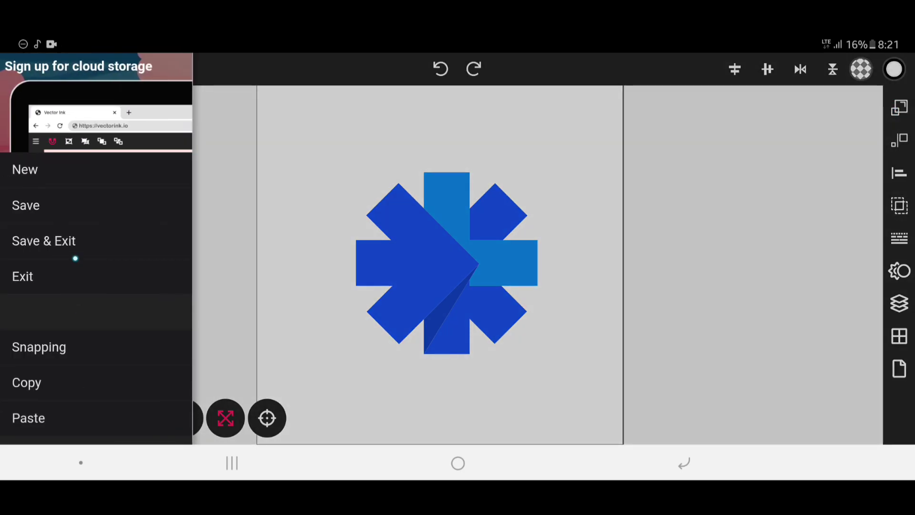
{"action": "left_click", "coordinate": [49, 257]}
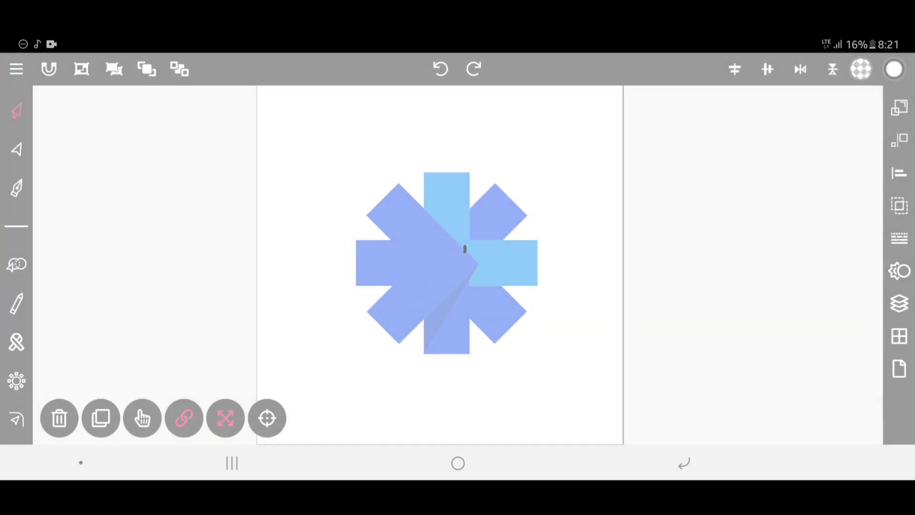